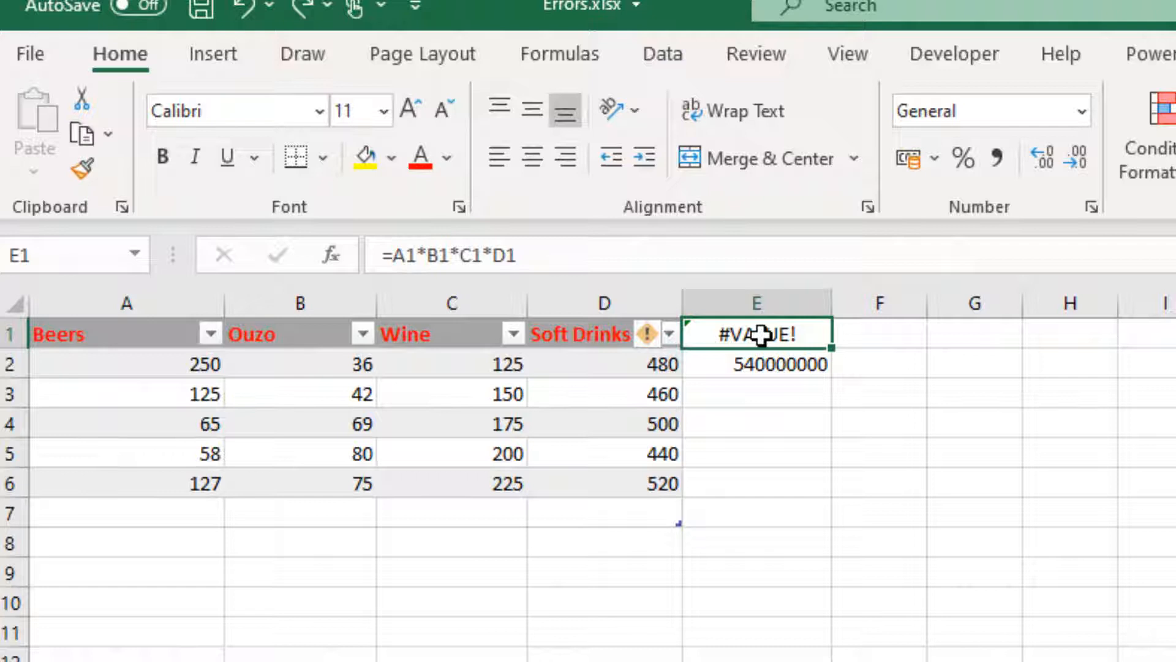
Examine the multiplication formulas in cells E1 and E2 to compare which cells each one references.
double_click(761, 333)
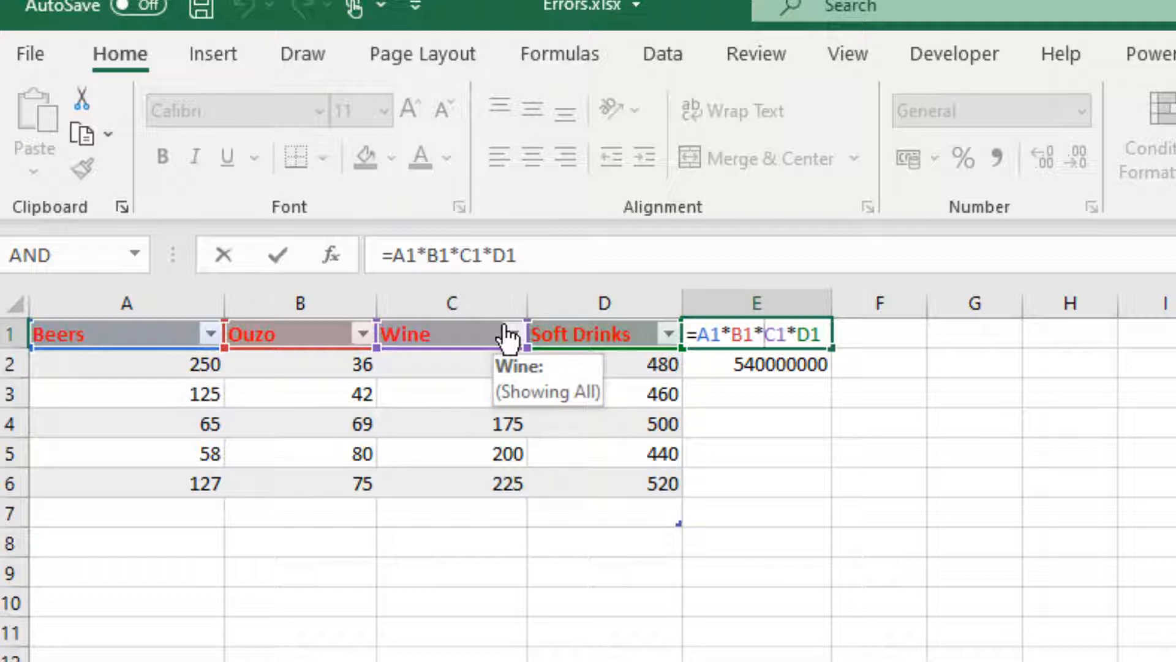
key(Return)
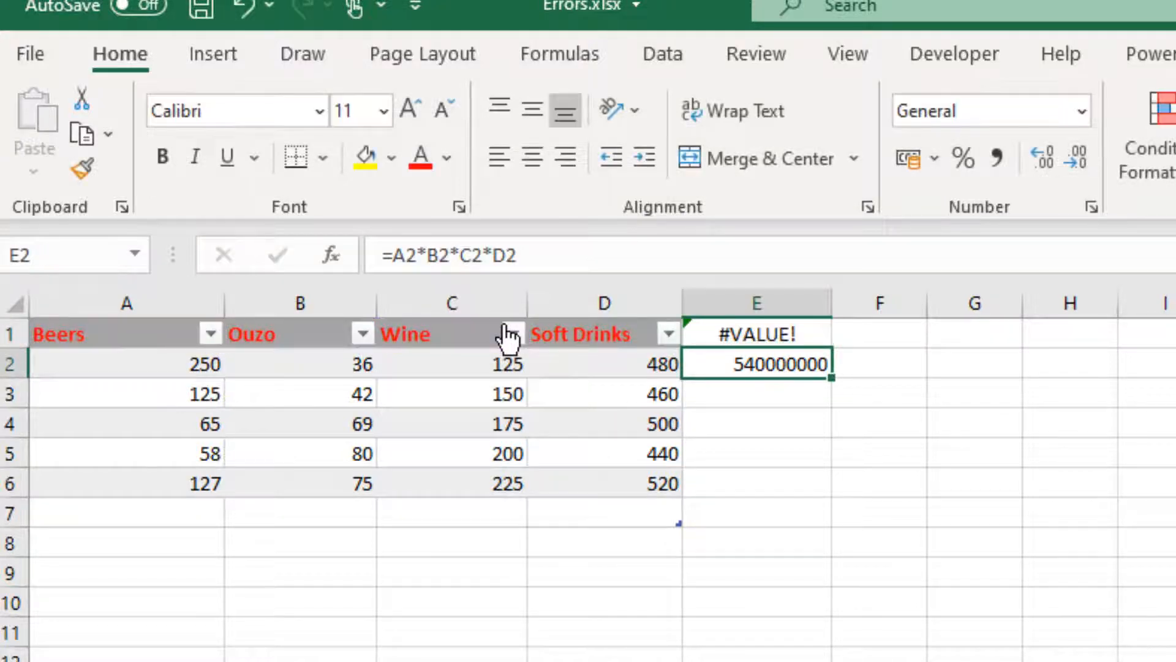
double_click(766, 367)
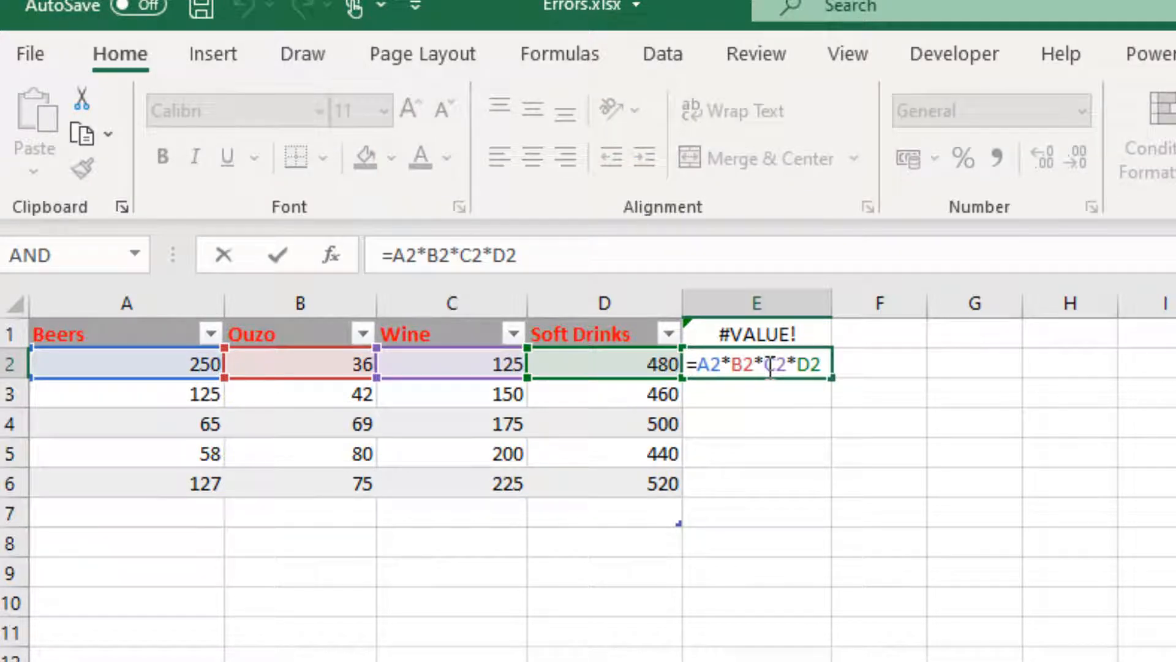
key(Return)
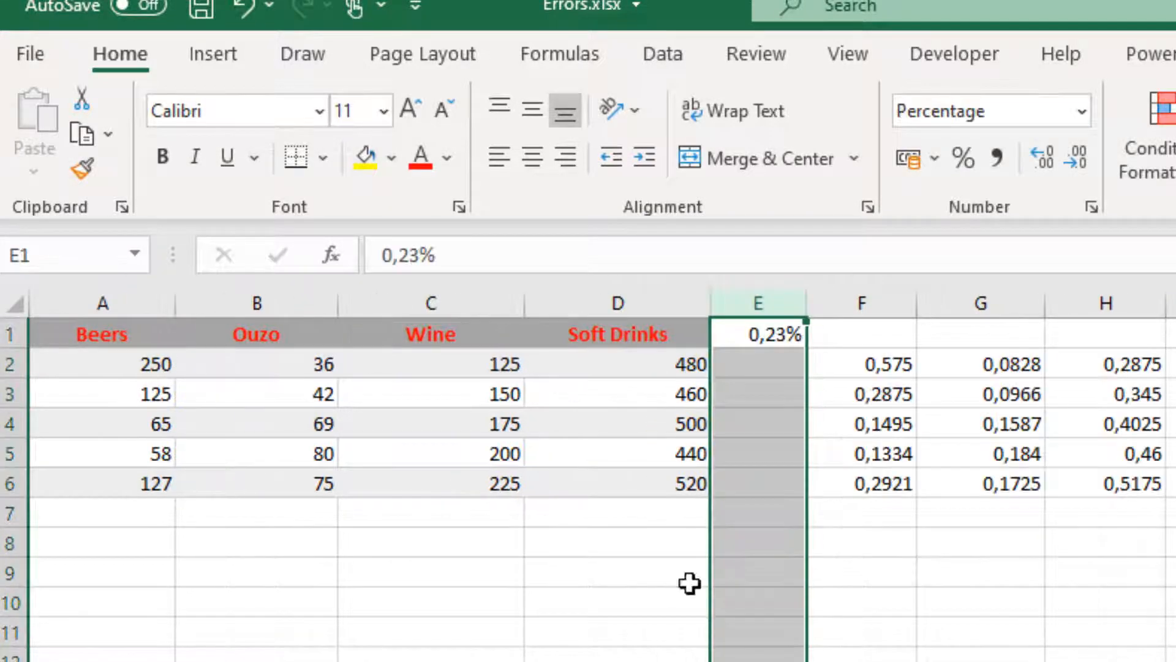
Examine the formulas in cells F2 and F3 of the Ref sheet and their absolute reference to E1.
click(895, 362)
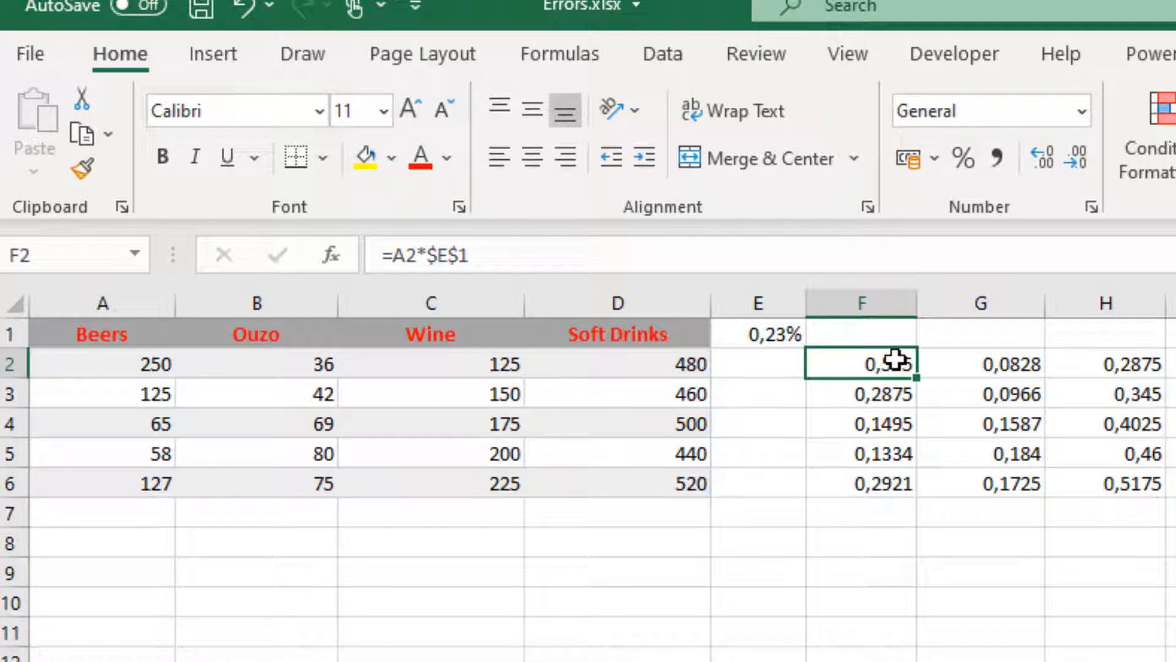
double_click(896, 361)
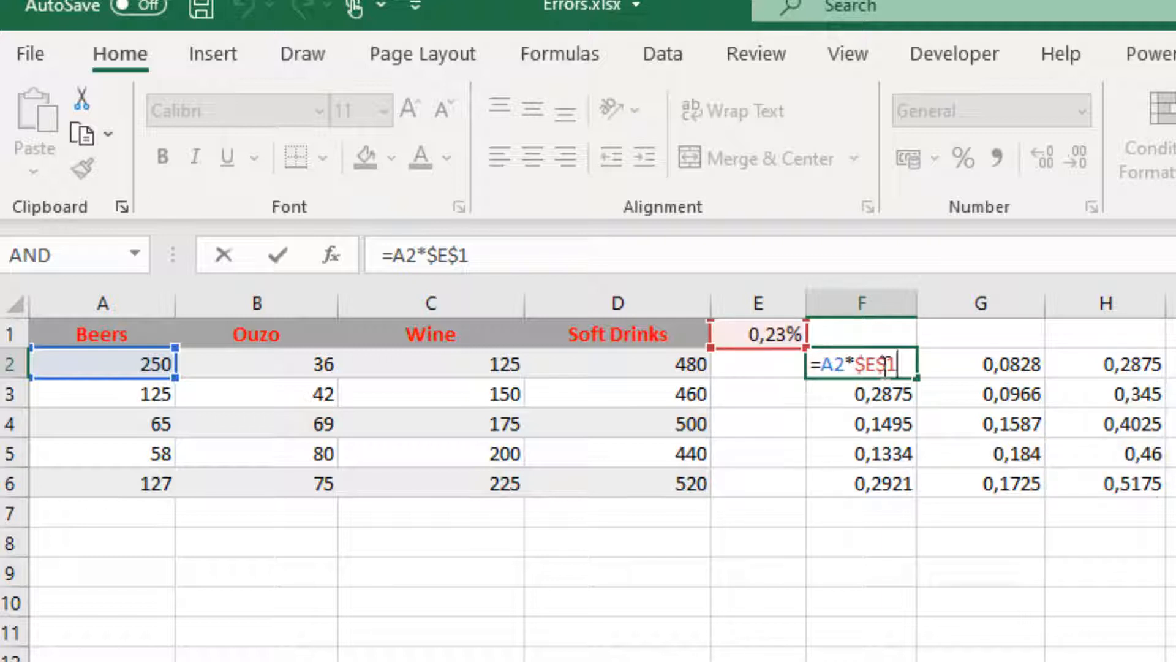
key(Return)
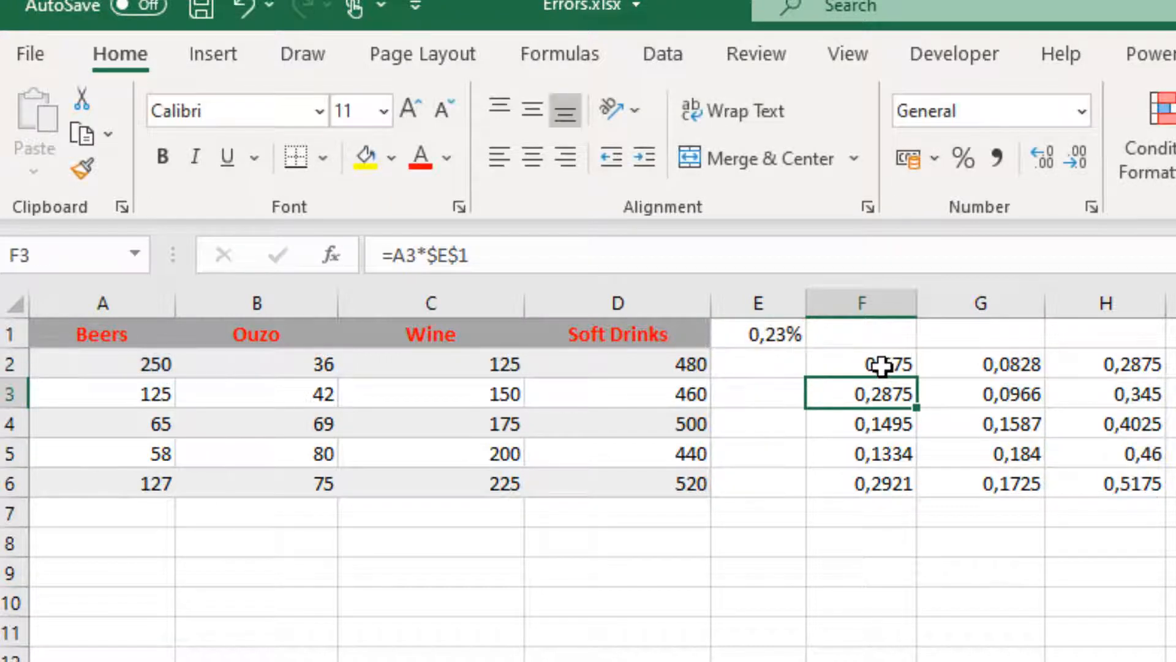
double_click(882, 392)
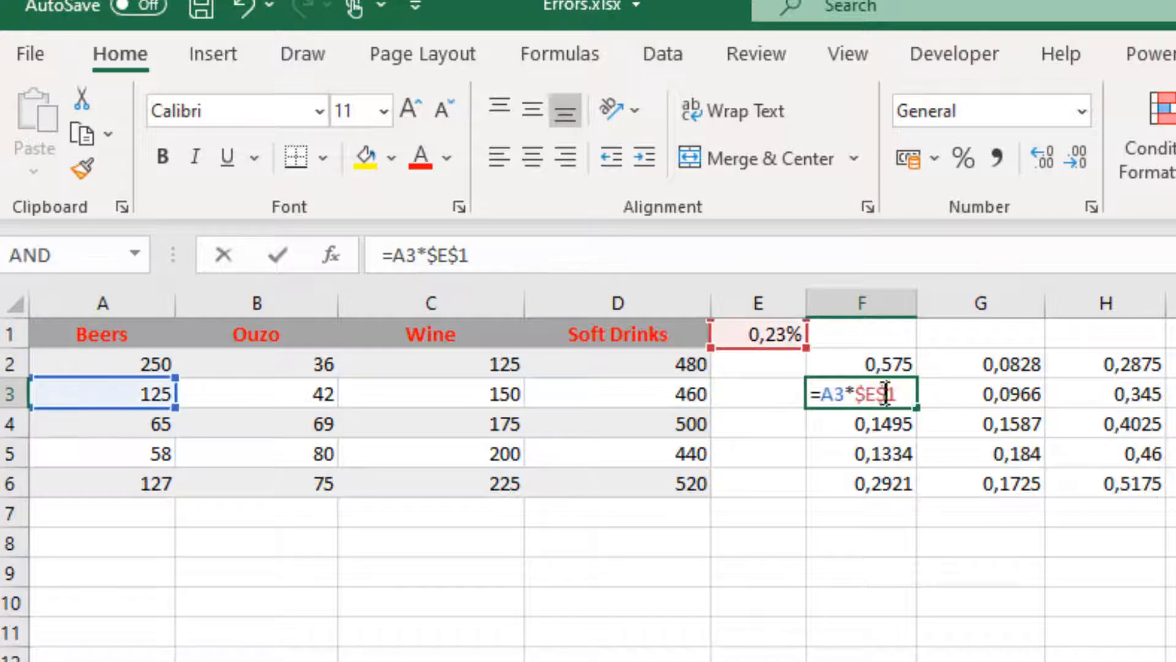
key(Return)
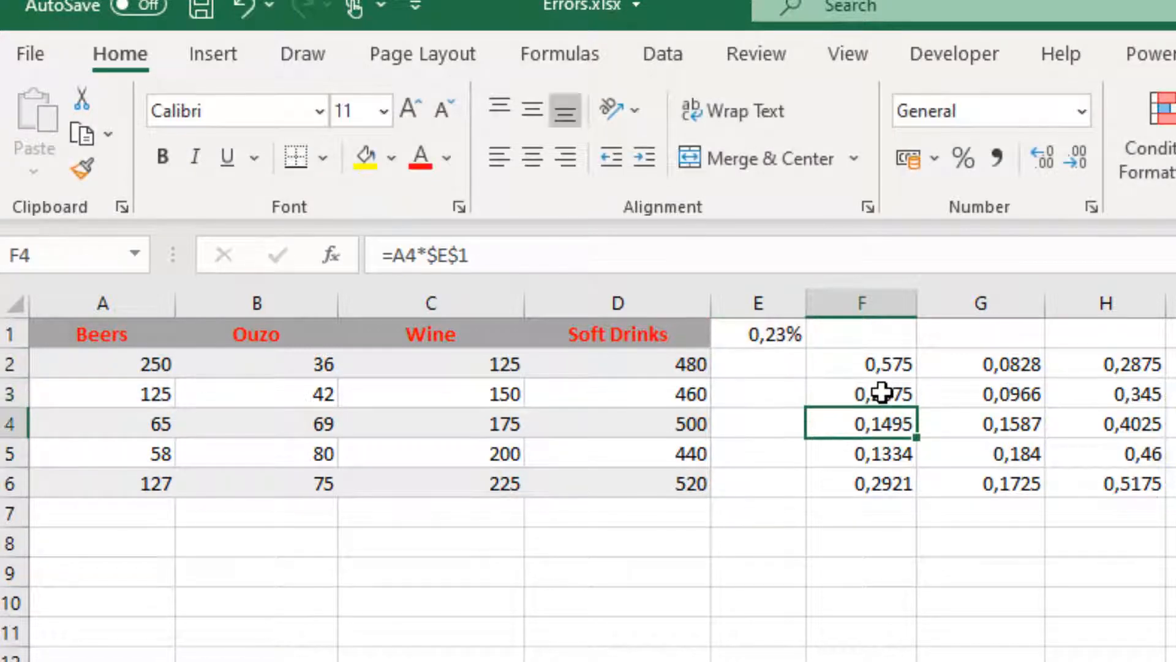
Delete column E containing the percentage on the Ref sheet and inspect the formula in the new cell E2.
click(759, 300)
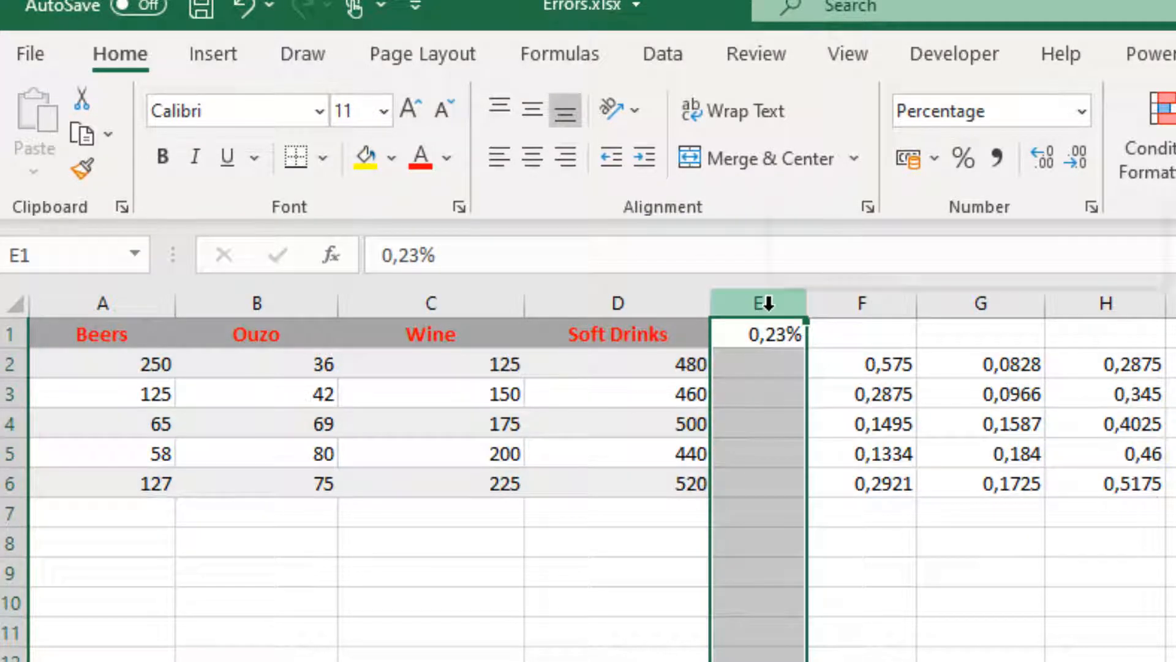
right_click(766, 303)
click(855, 599)
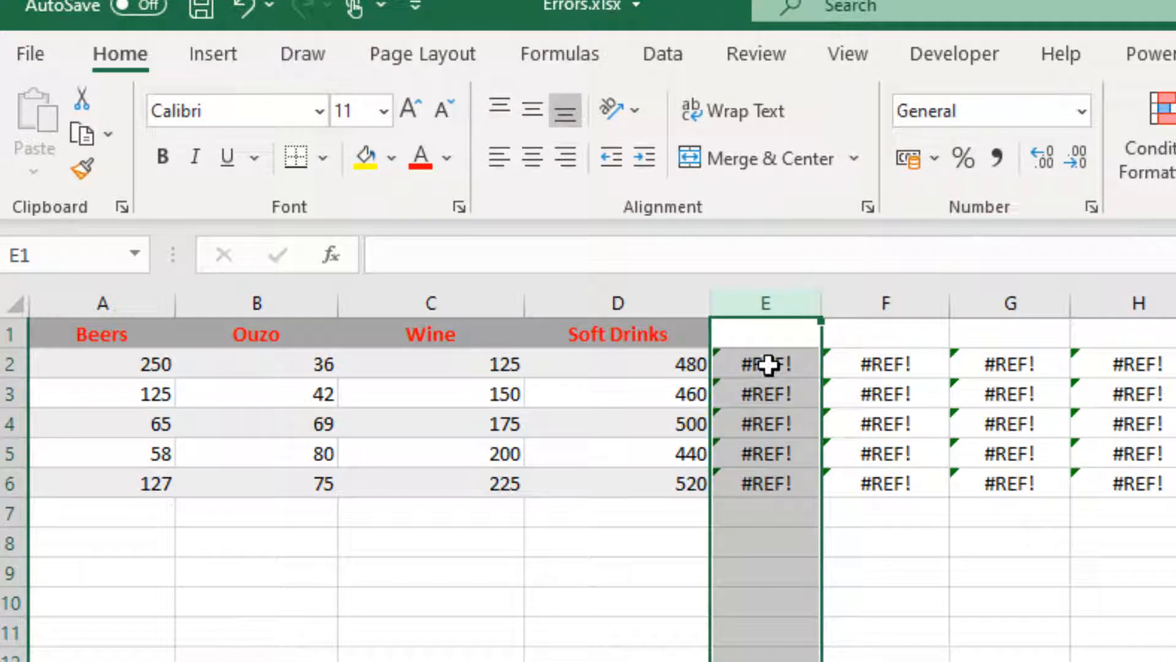
click(768, 365)
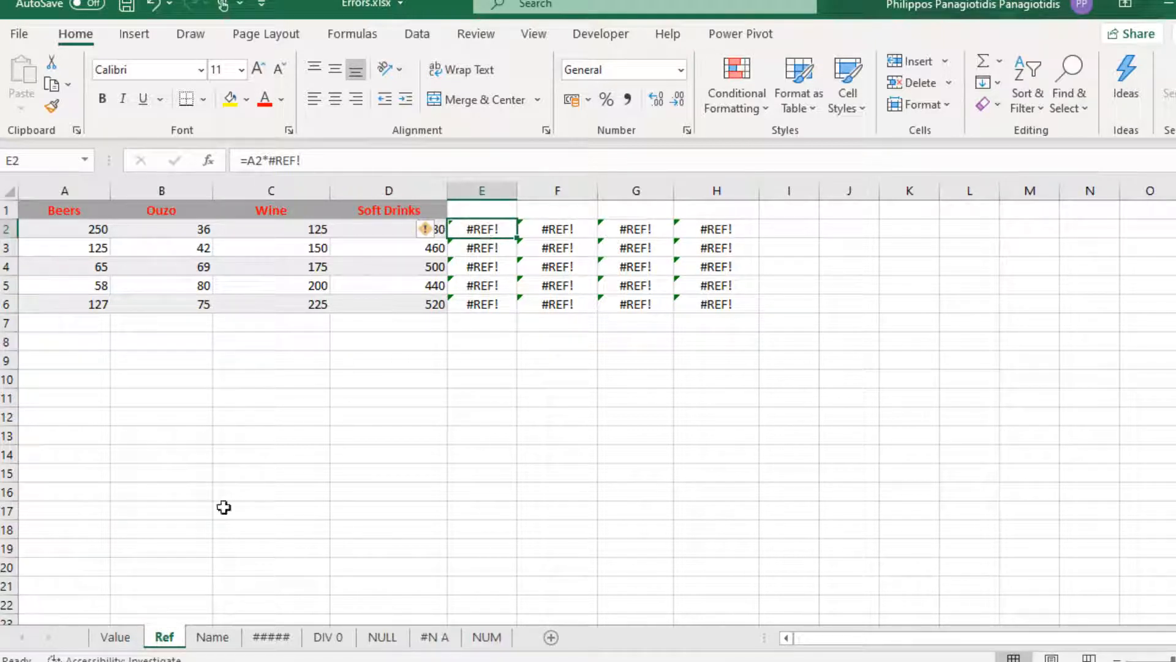
On the Name sheet, correct the misspelled function in cell E2 so the formula reads =sum(A2:D2).
click(212, 637)
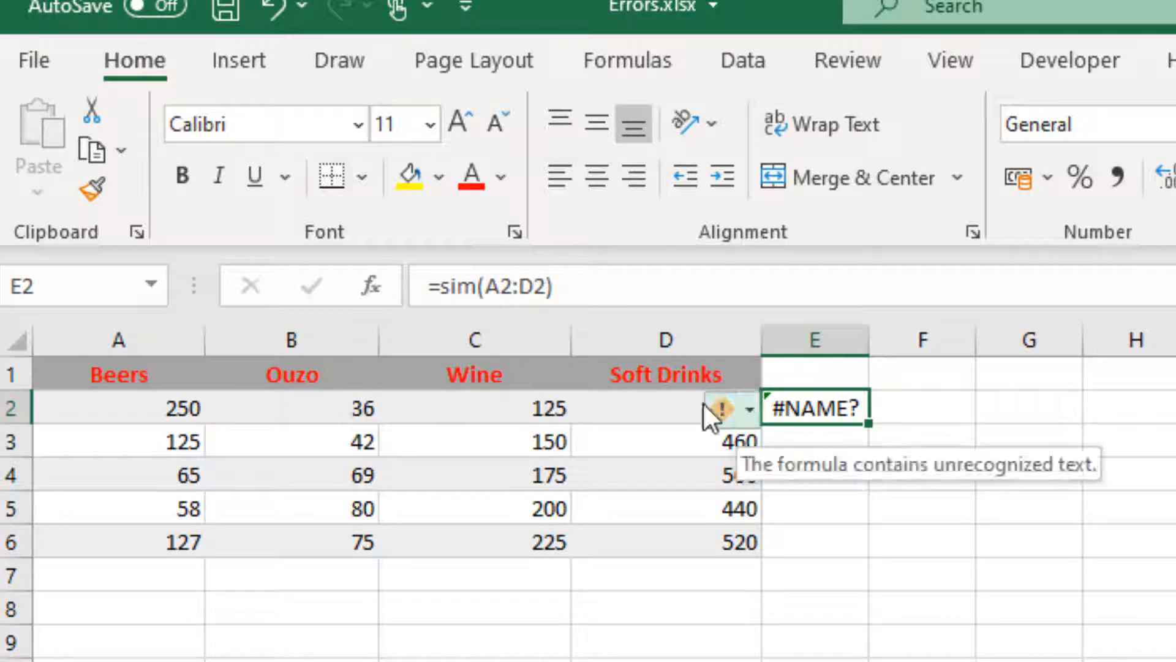
click(454, 286)
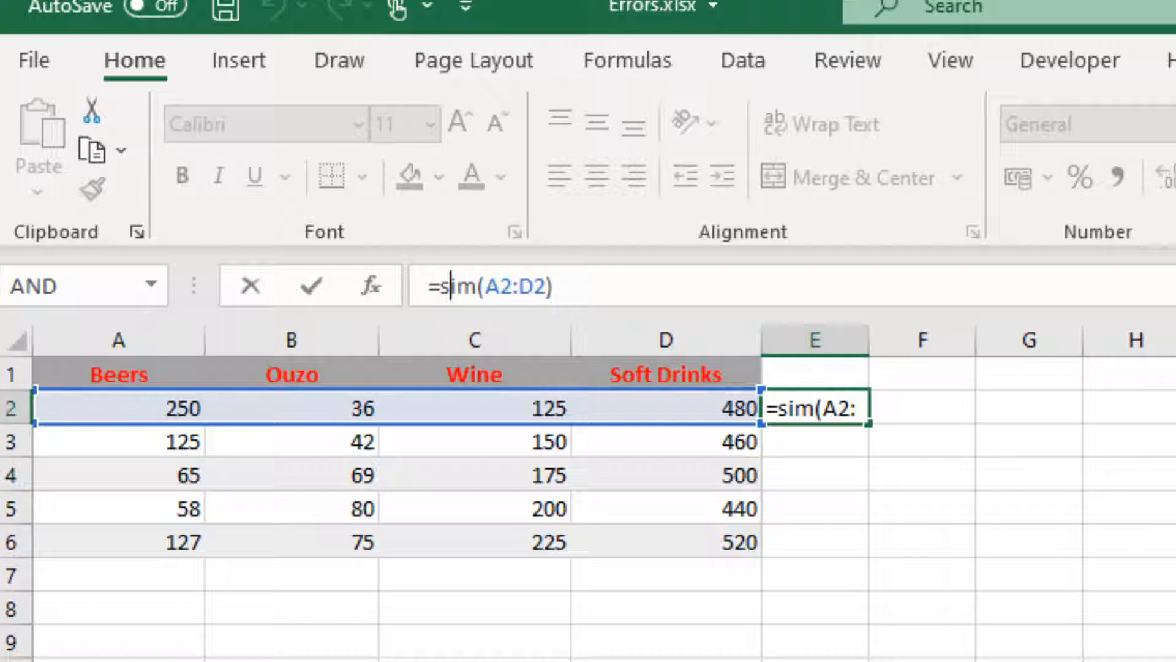
key(Delete)
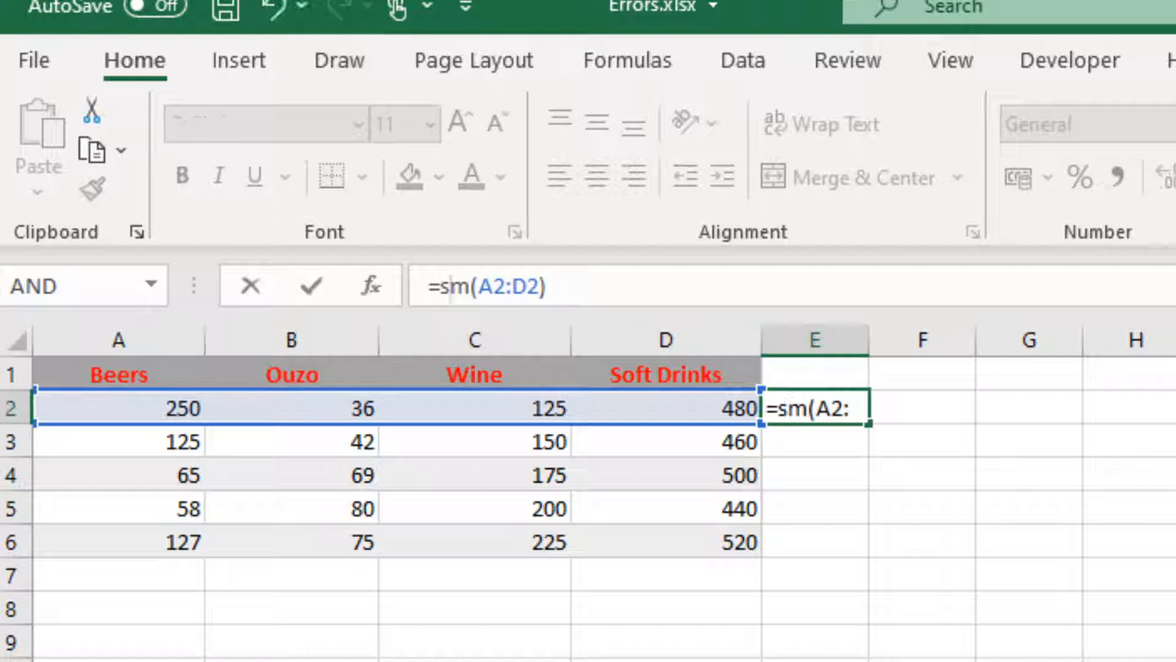
text(u)
key(Return)
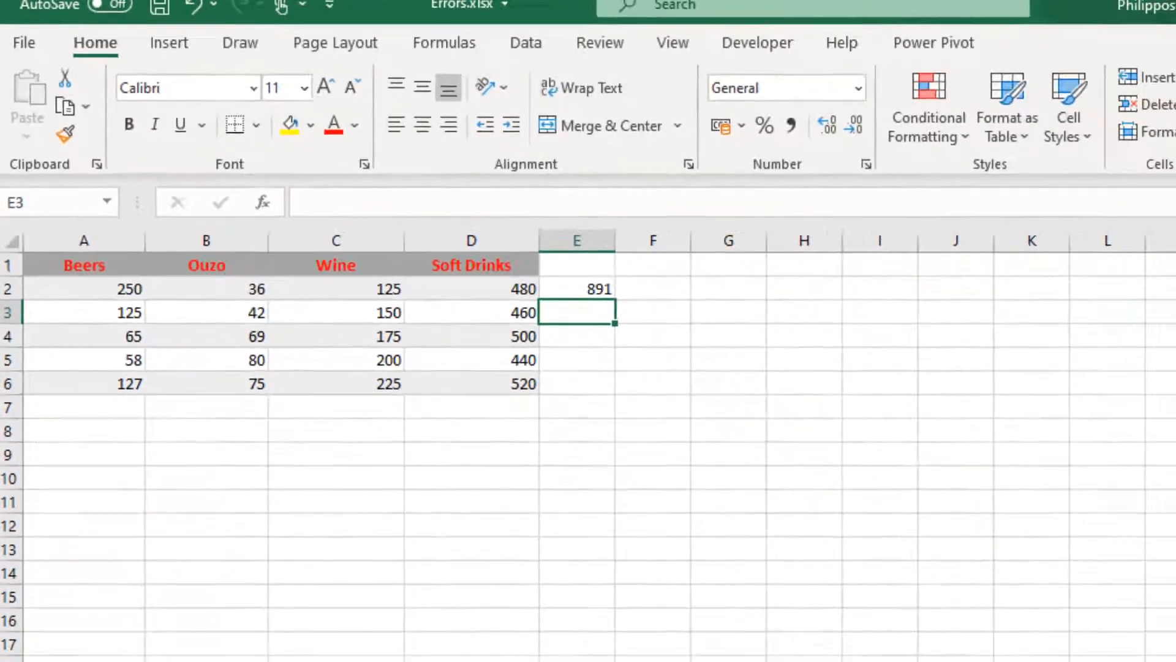
On the ##### sheet, examine the multiplication formula in cell E2.
click(273, 637)
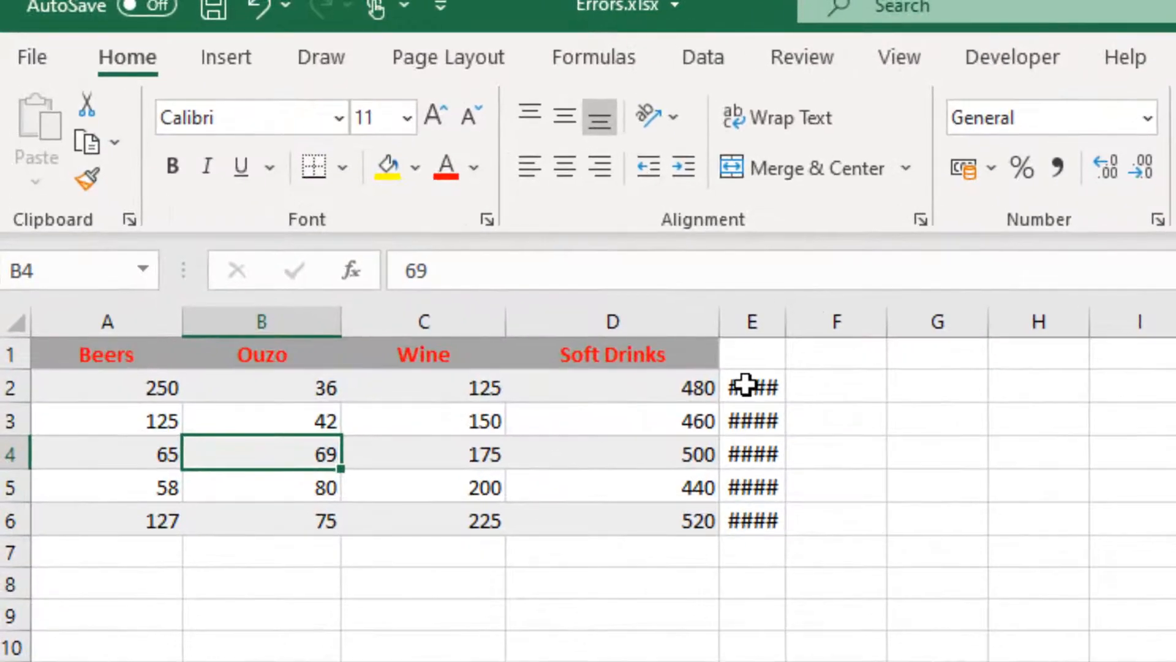
click(447, 230)
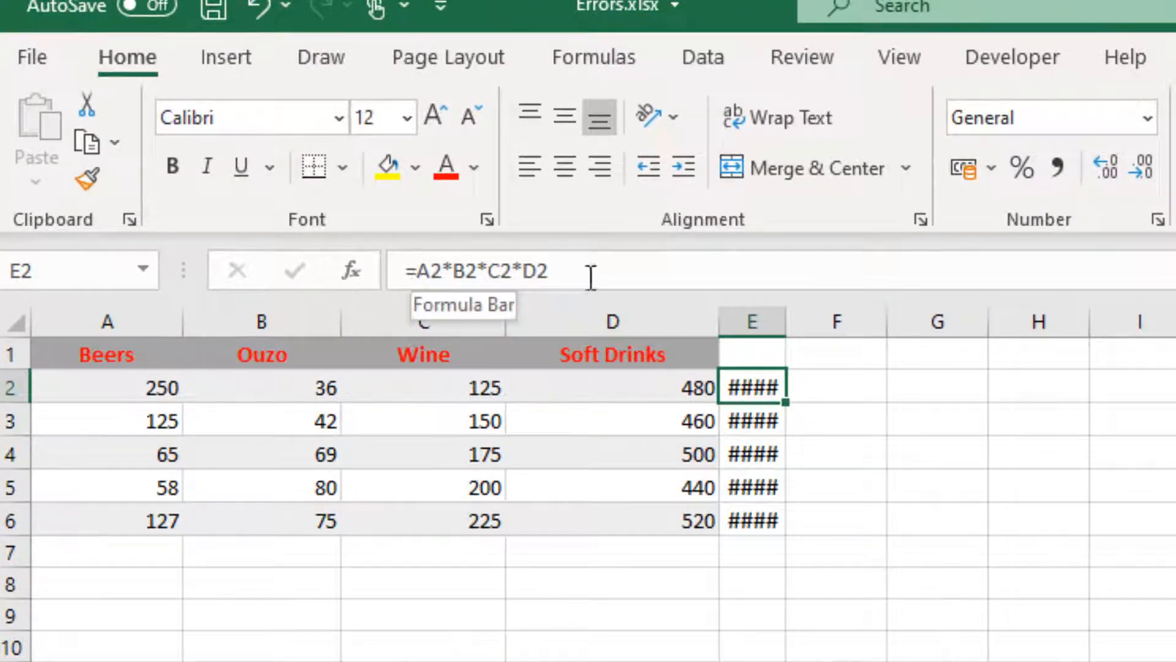
click(617, 279)
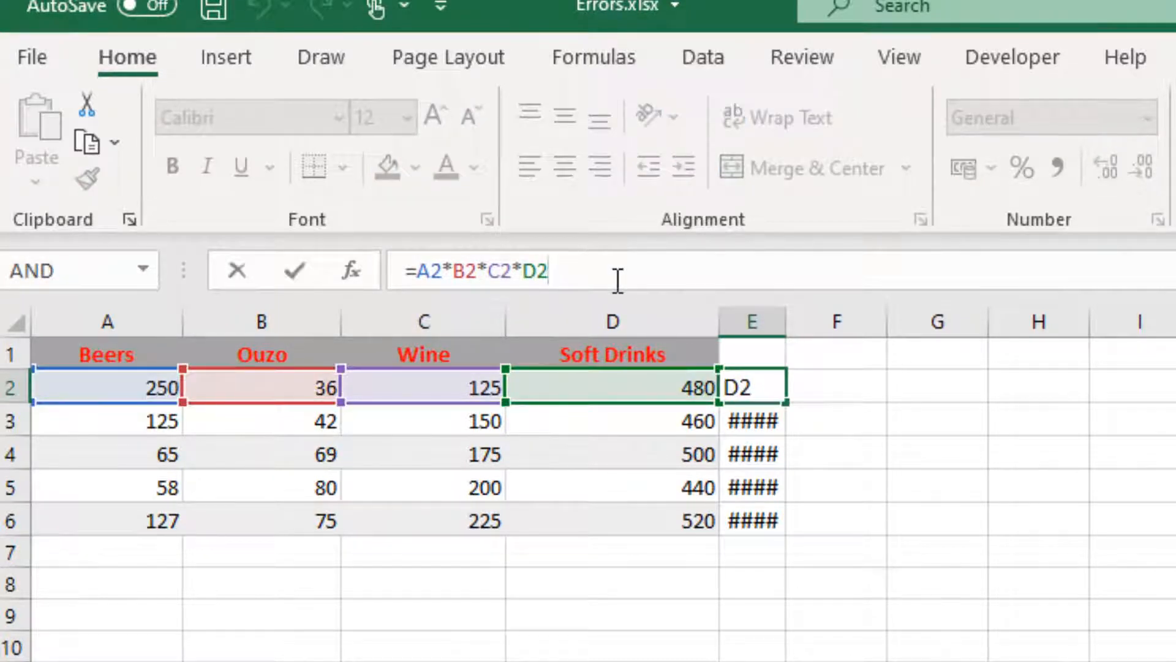
key(Return)
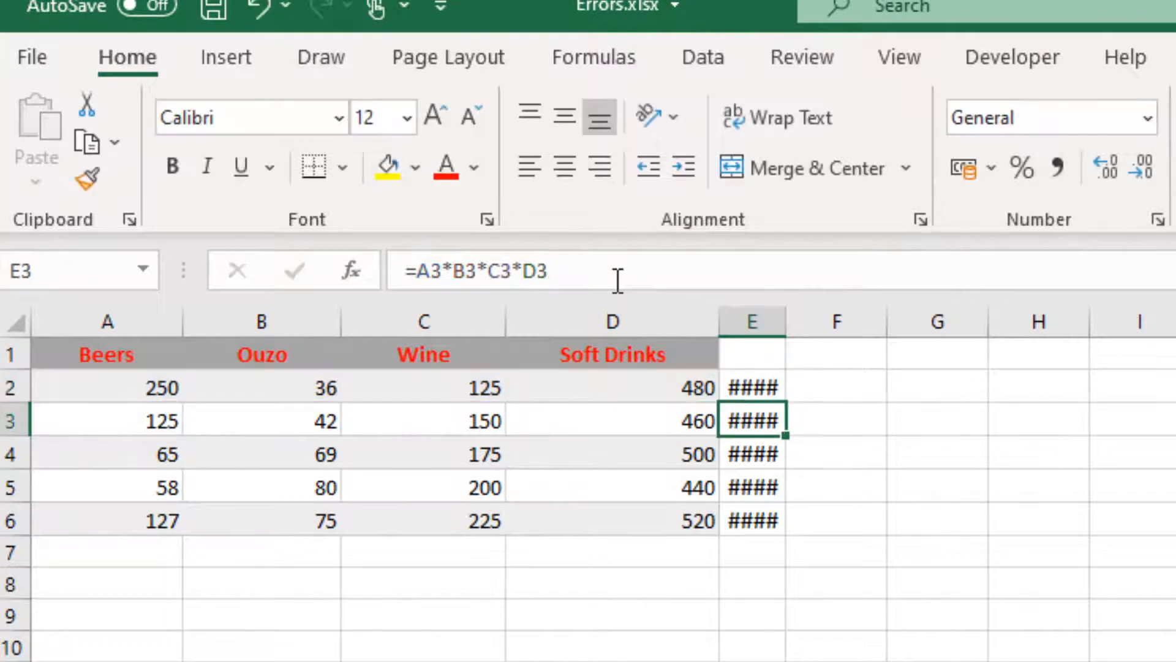
Widen column E enough to show its full numbers and check the cells down to E6.
drag(786, 322, 896, 325)
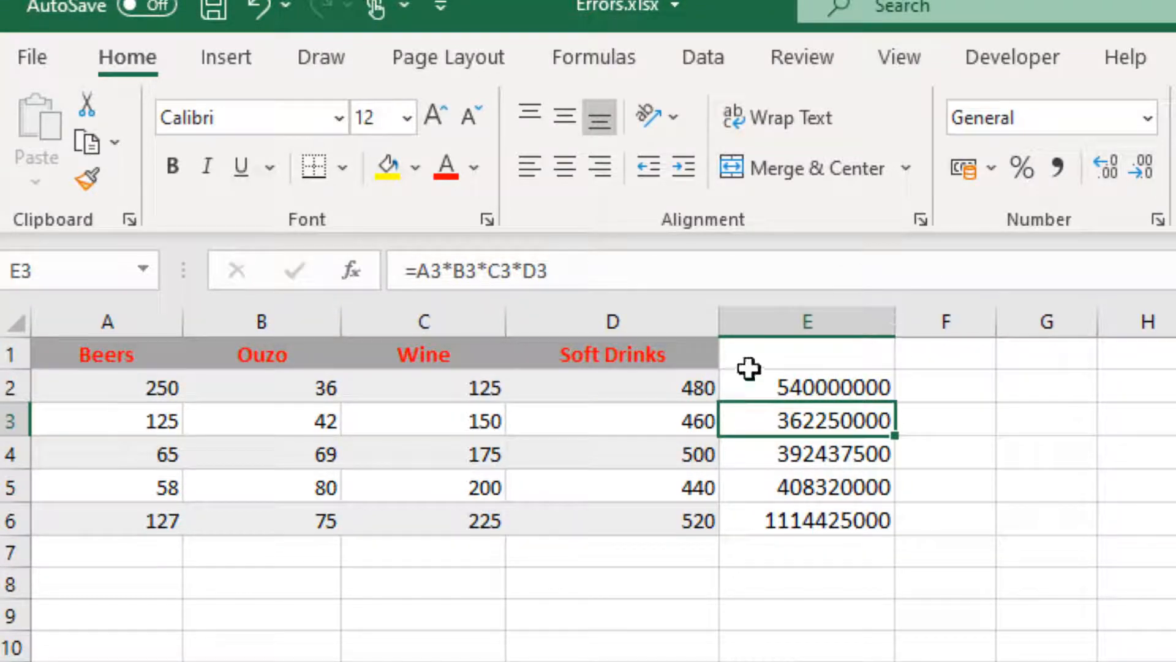
click(832, 390)
click(821, 453)
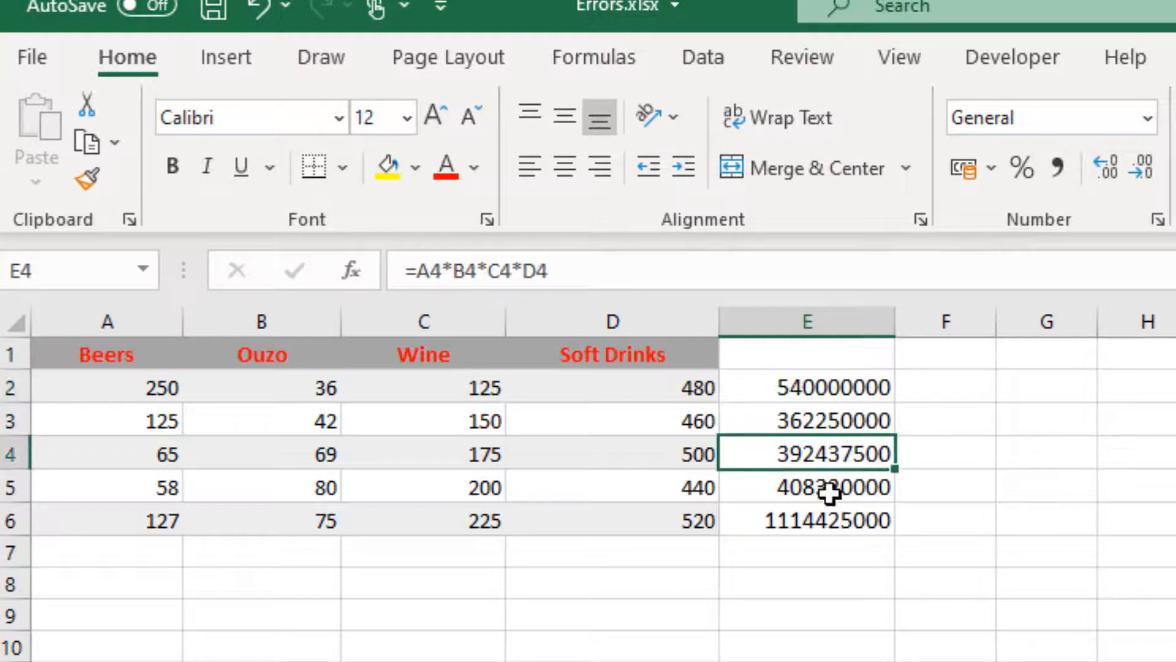
click(831, 490)
click(848, 524)
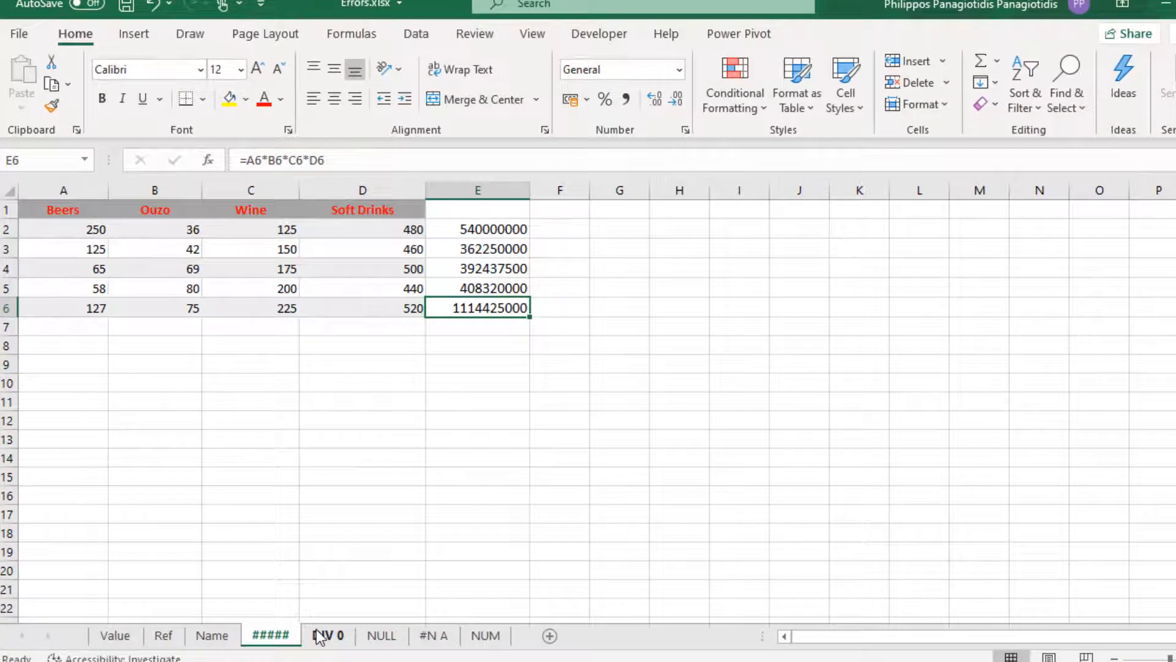
On the DIV 0 sheet, examine the division formulas in F2 and F3 and the result range F2:I6.
click(328, 632)
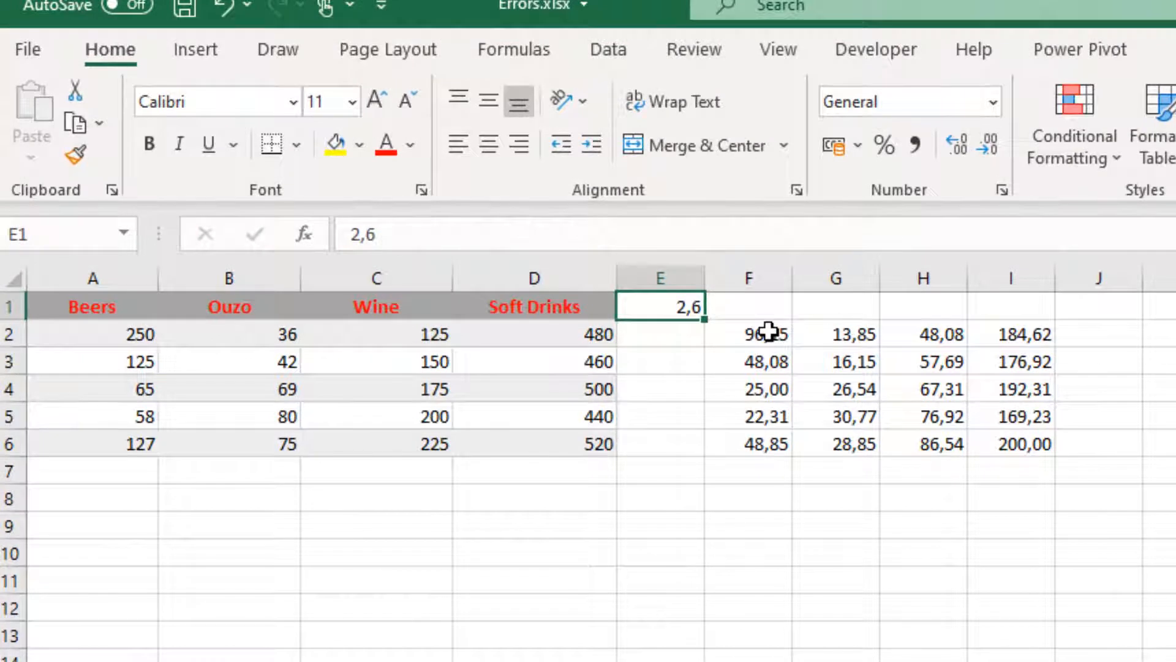
click(768, 331)
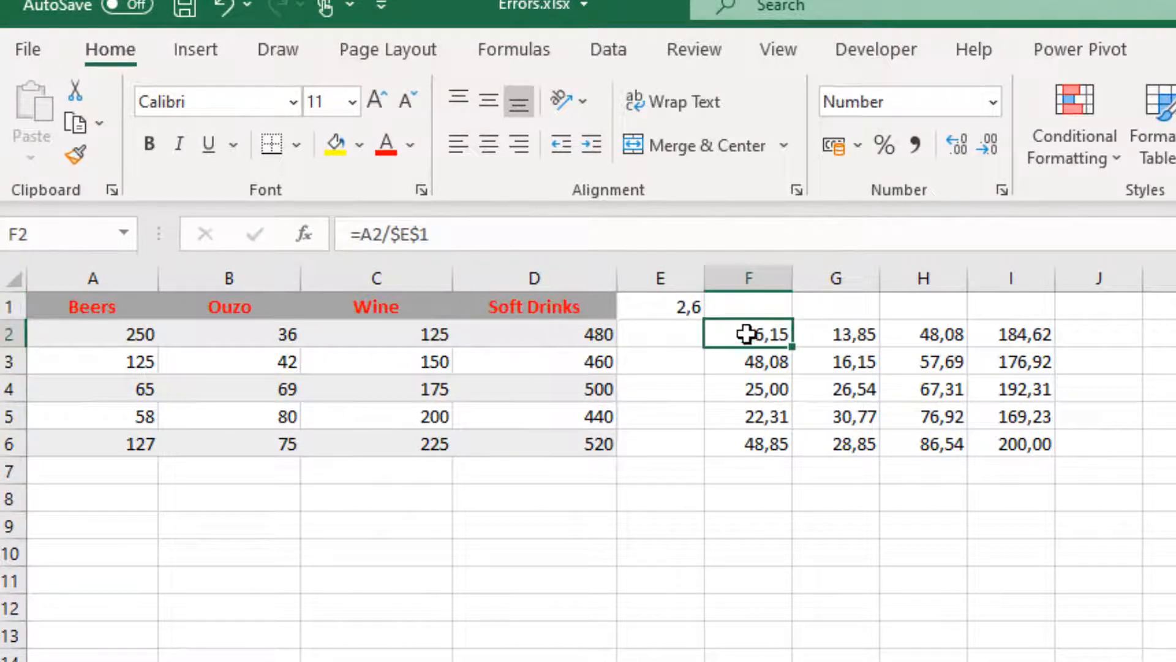
double_click(748, 333)
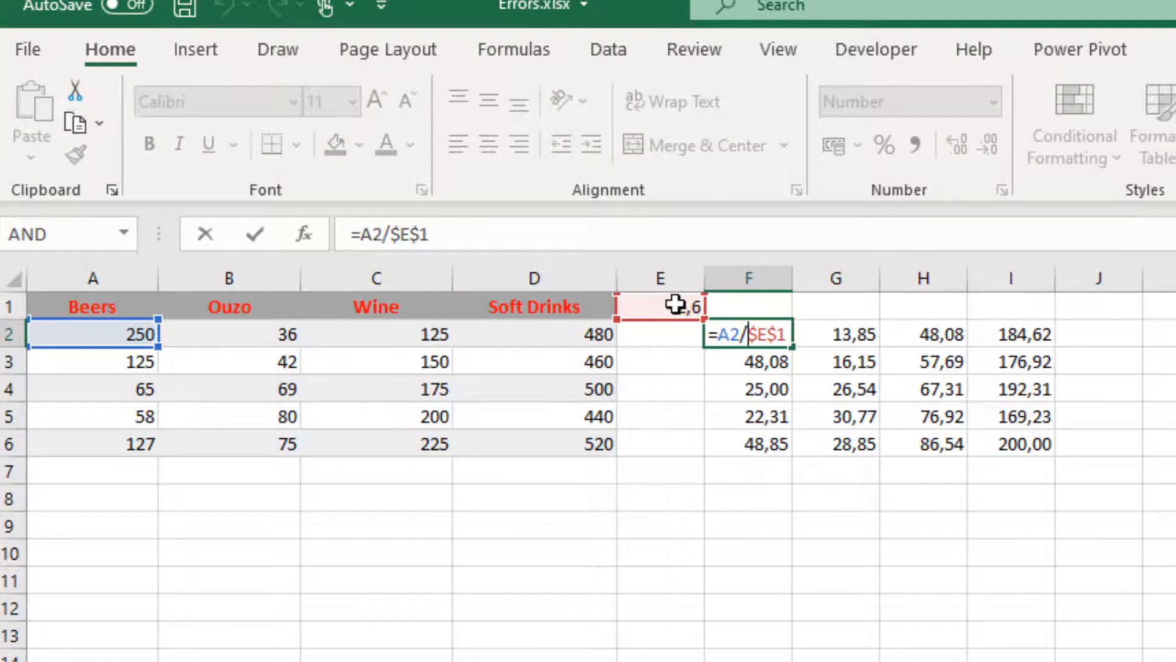
key(Return)
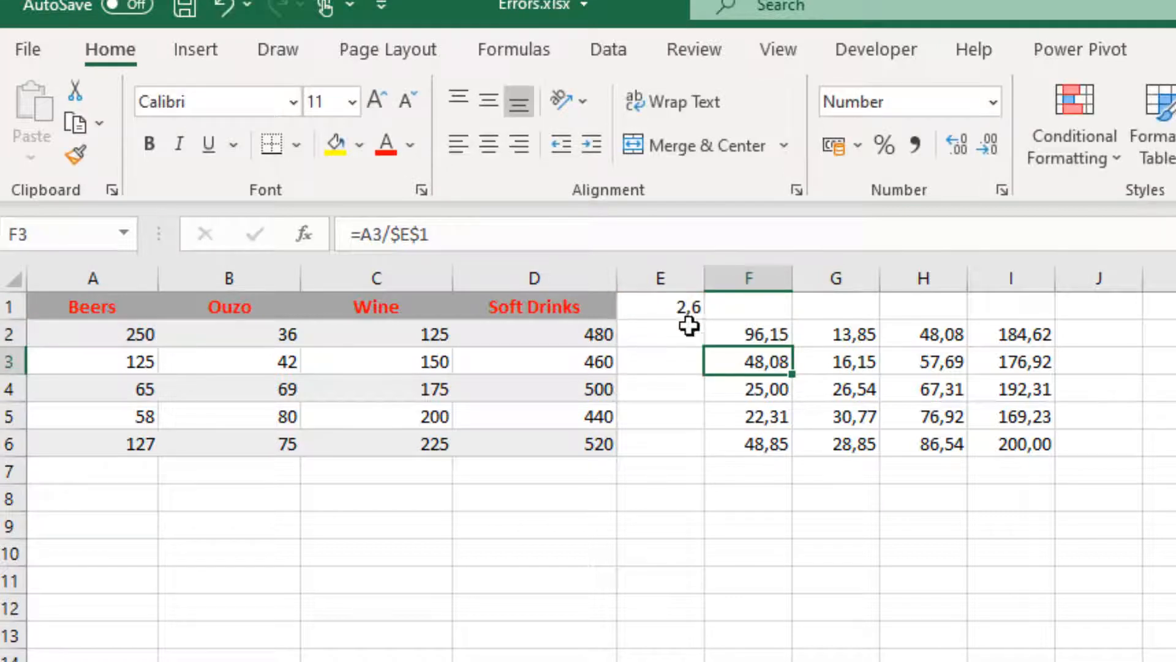
double_click(769, 364)
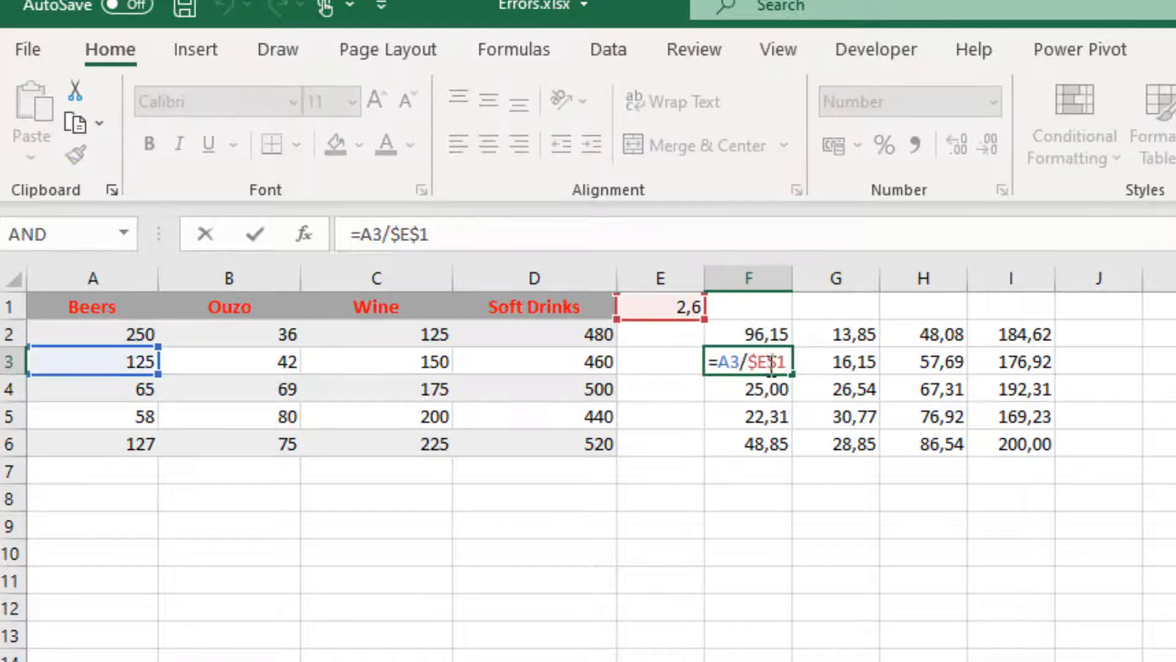
key(Return)
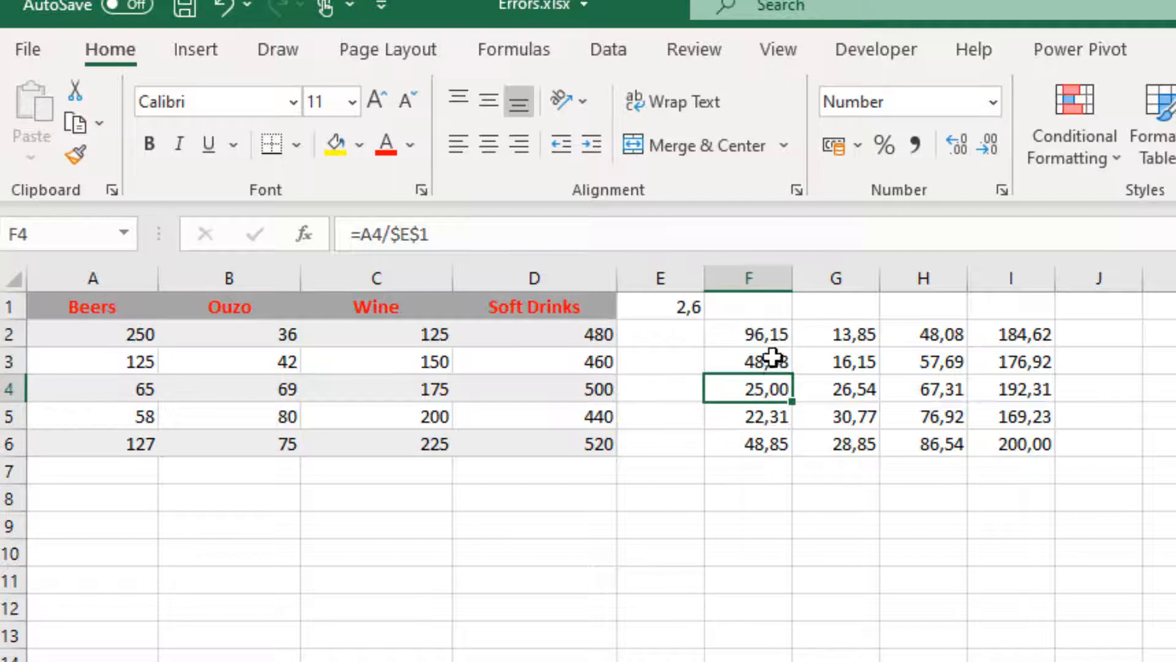
drag(756, 333, 998, 446)
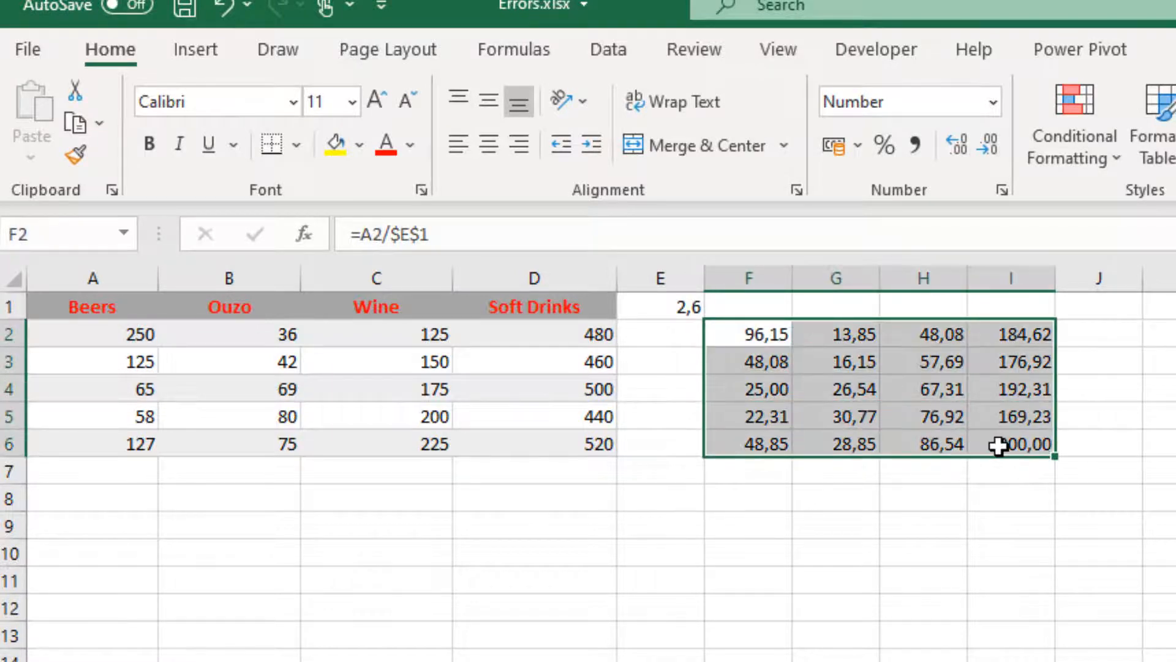
Set the divisor in cell E1 to 0 and select the empty cell K2.
click(662, 306)
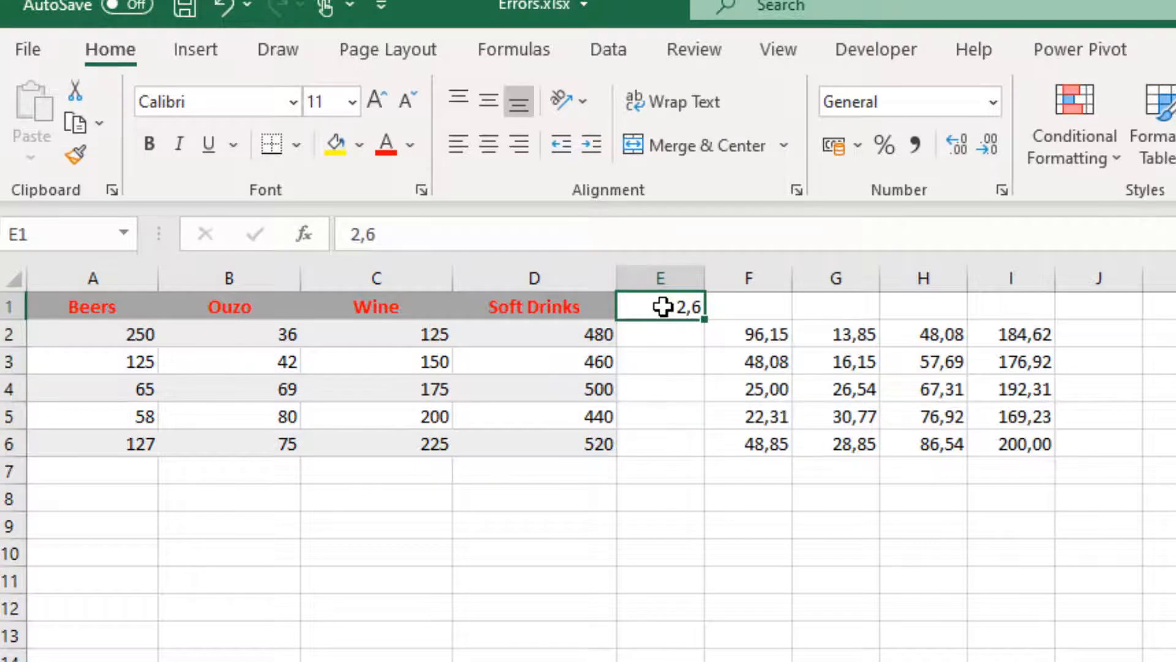
text(0)
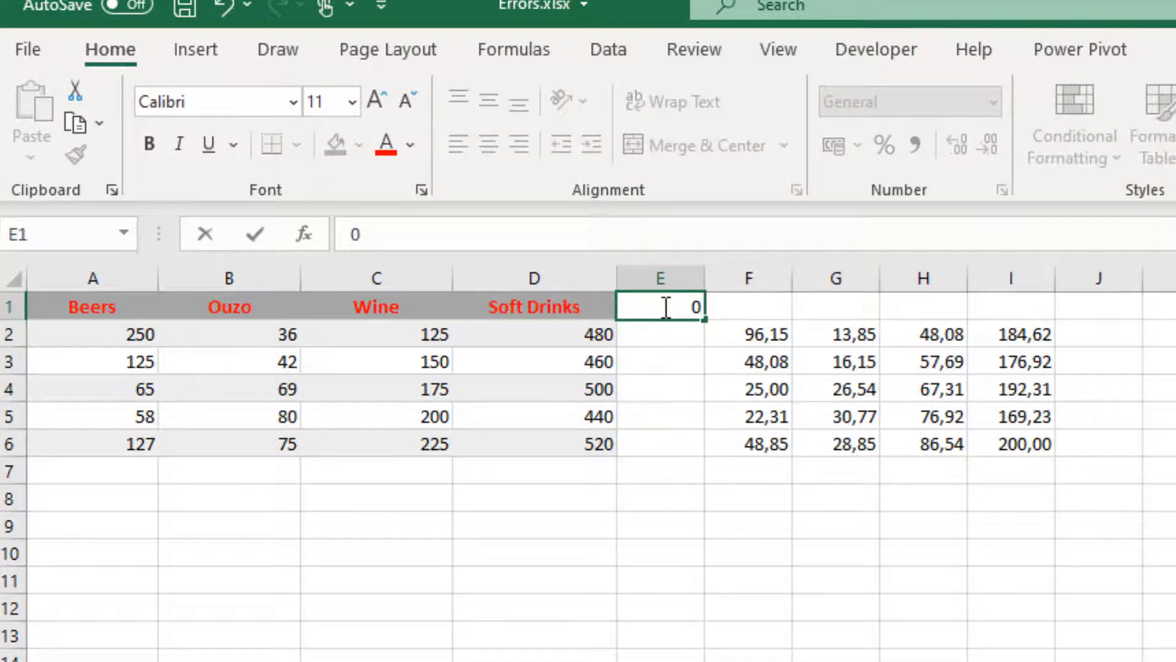
key(Return)
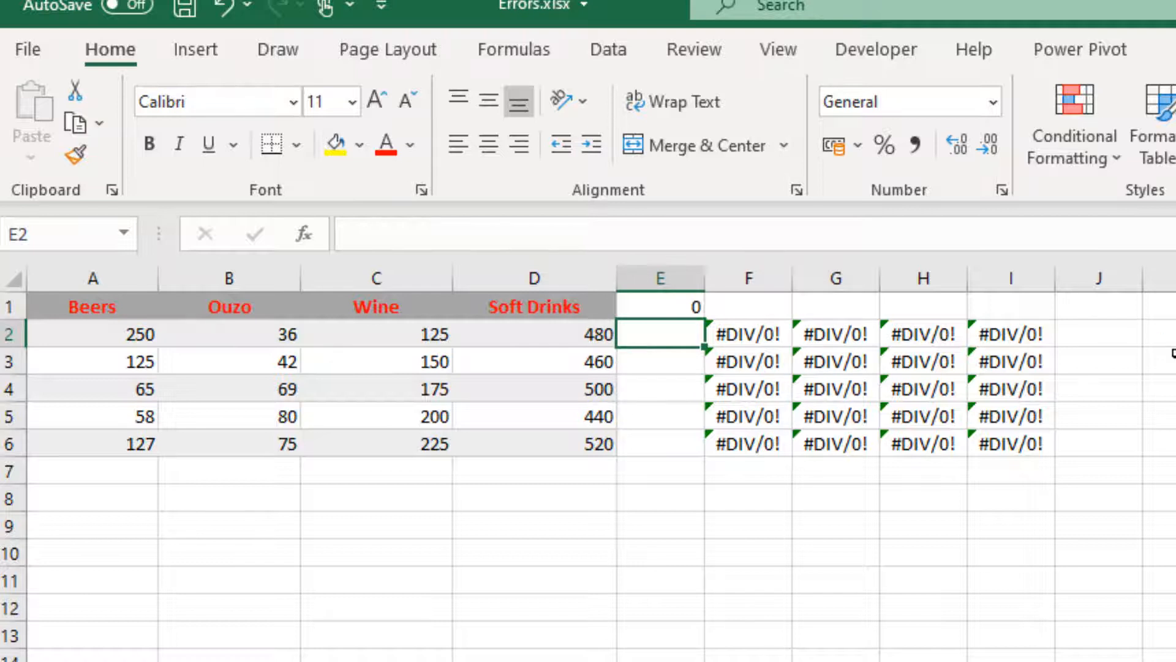
click(1174, 333)
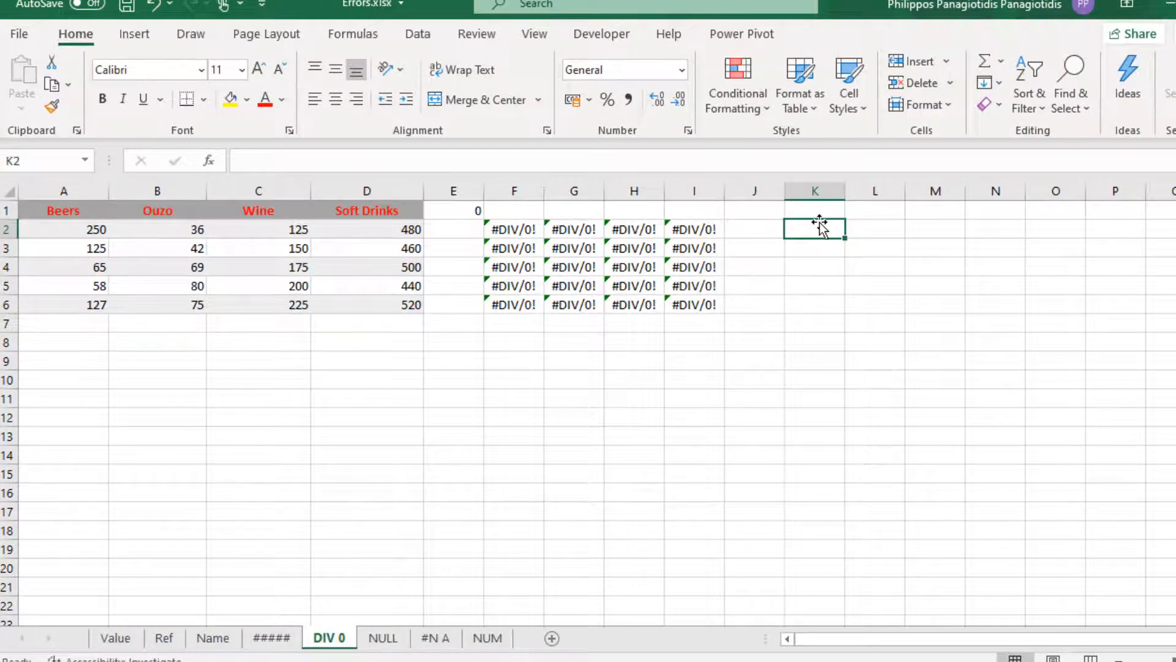
On the NULL sheet, edit the SUM formula in E2 to put a colon between the A2 and D2 references.
click(389, 642)
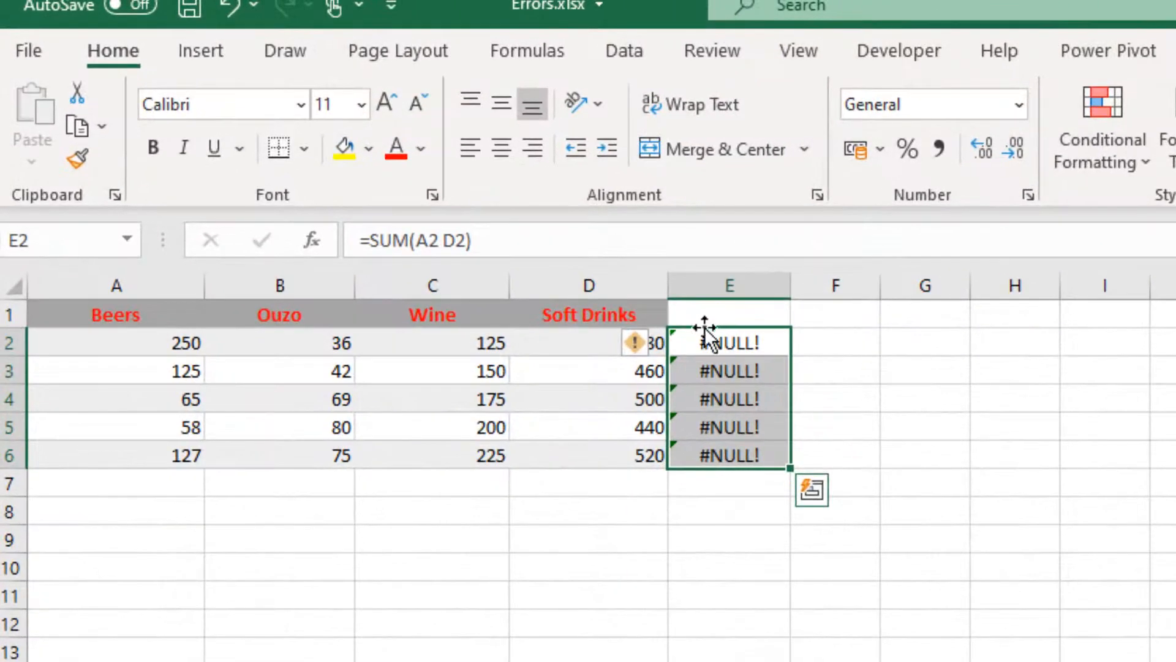
click(723, 340)
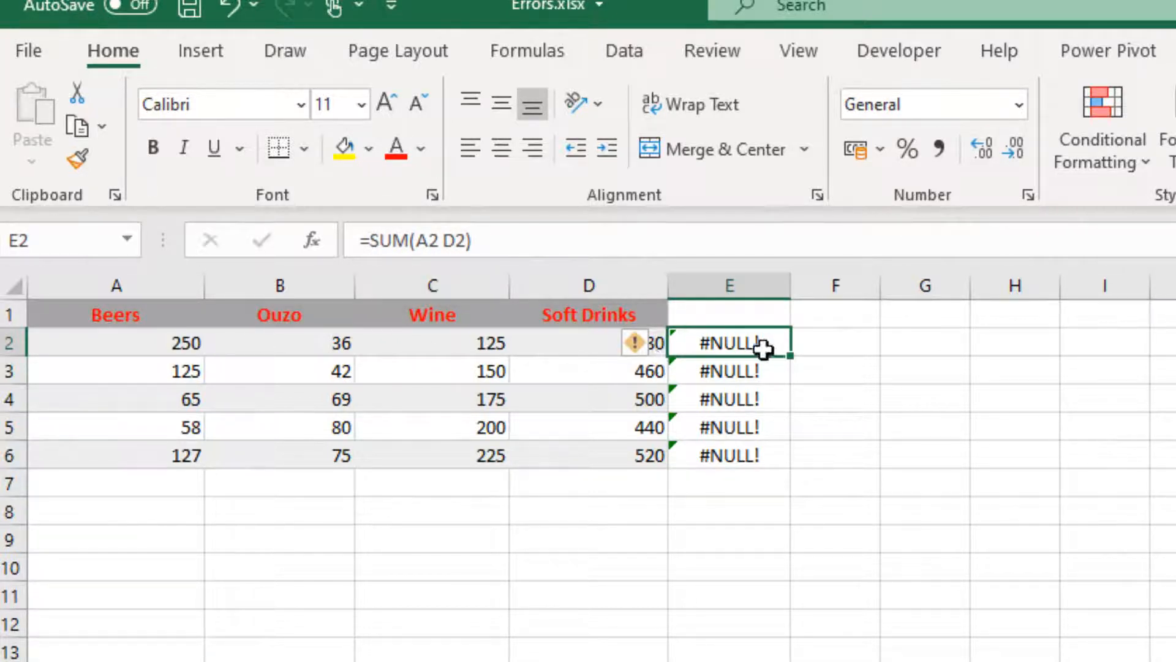
click(448, 239)
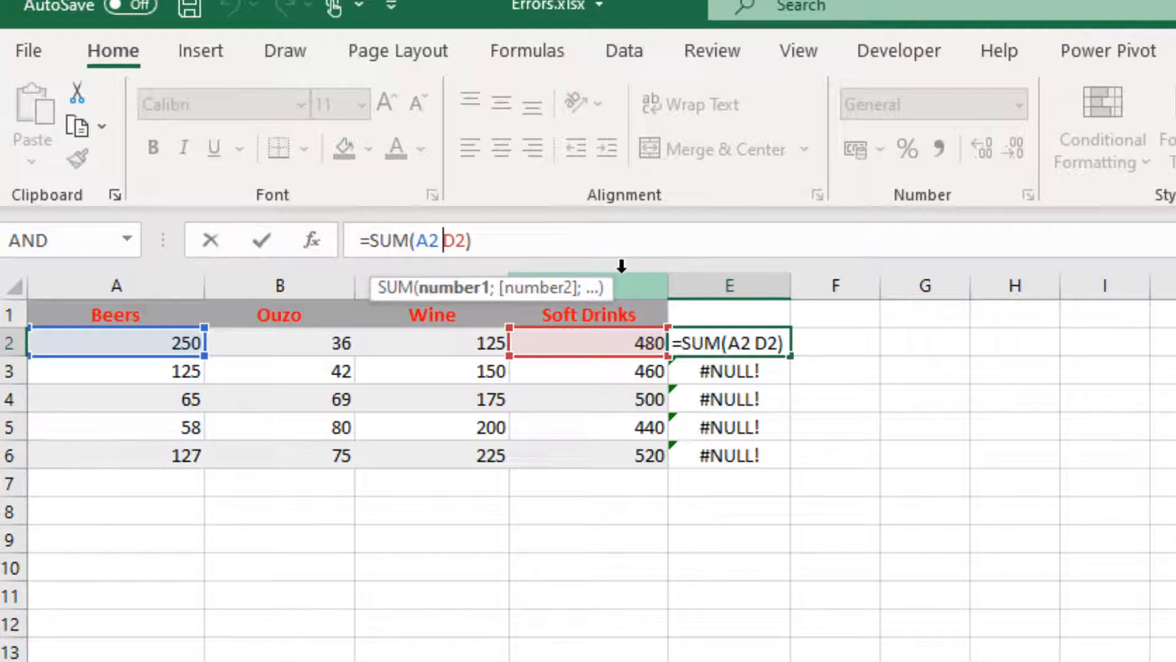
text(;)
key(Left)
key(Delete)
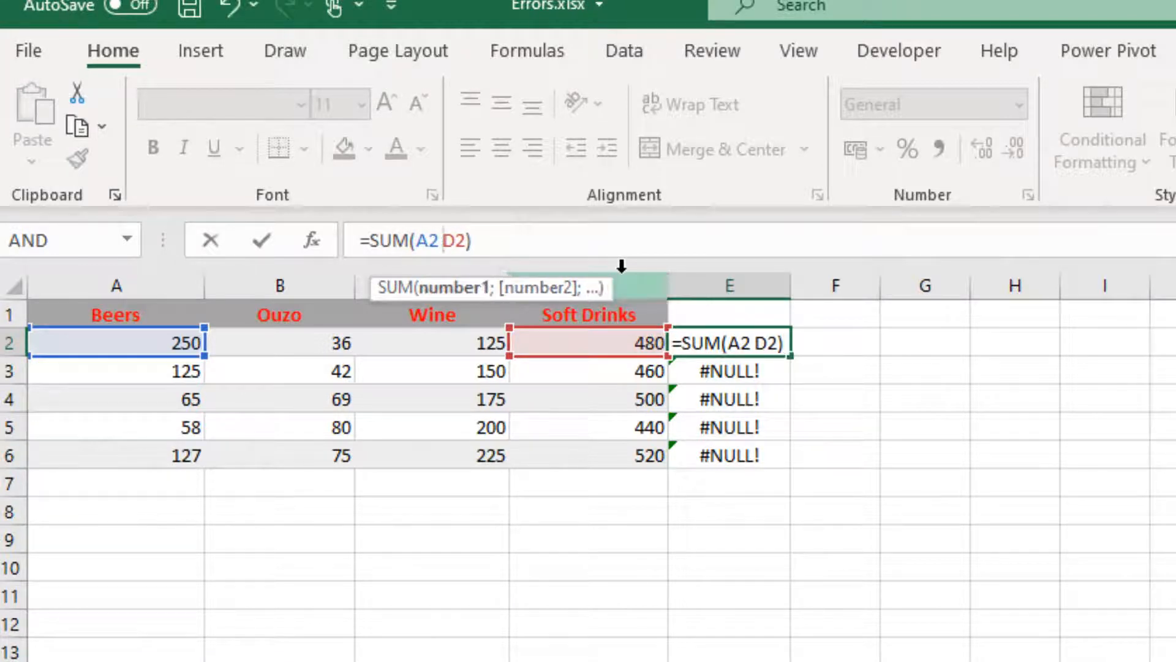
text(:)
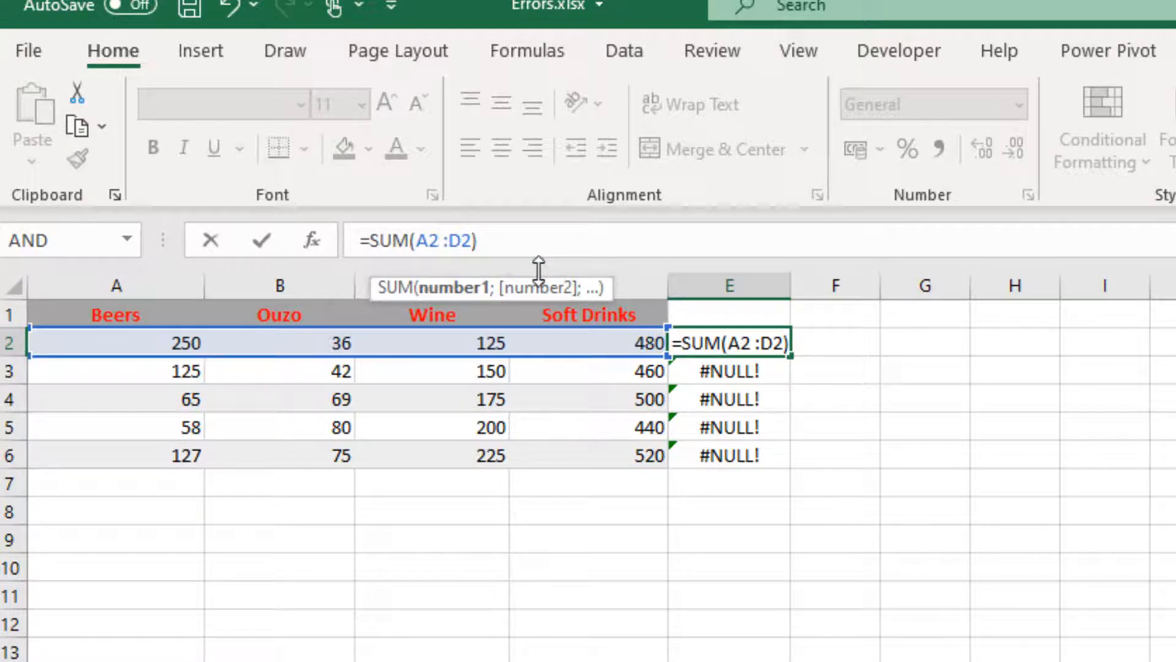
Try a semicolon as the separator in E2's formula, making it =SUM(A2;D2) without the space.
key(BackSpace)
key(Delete)
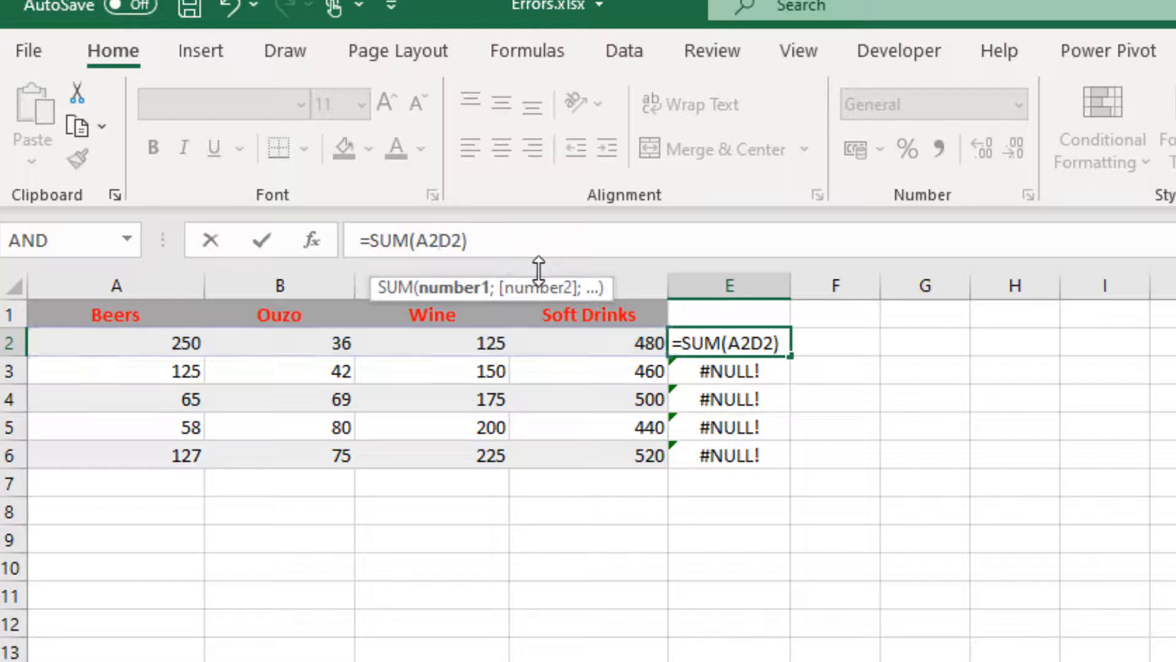
text(;)
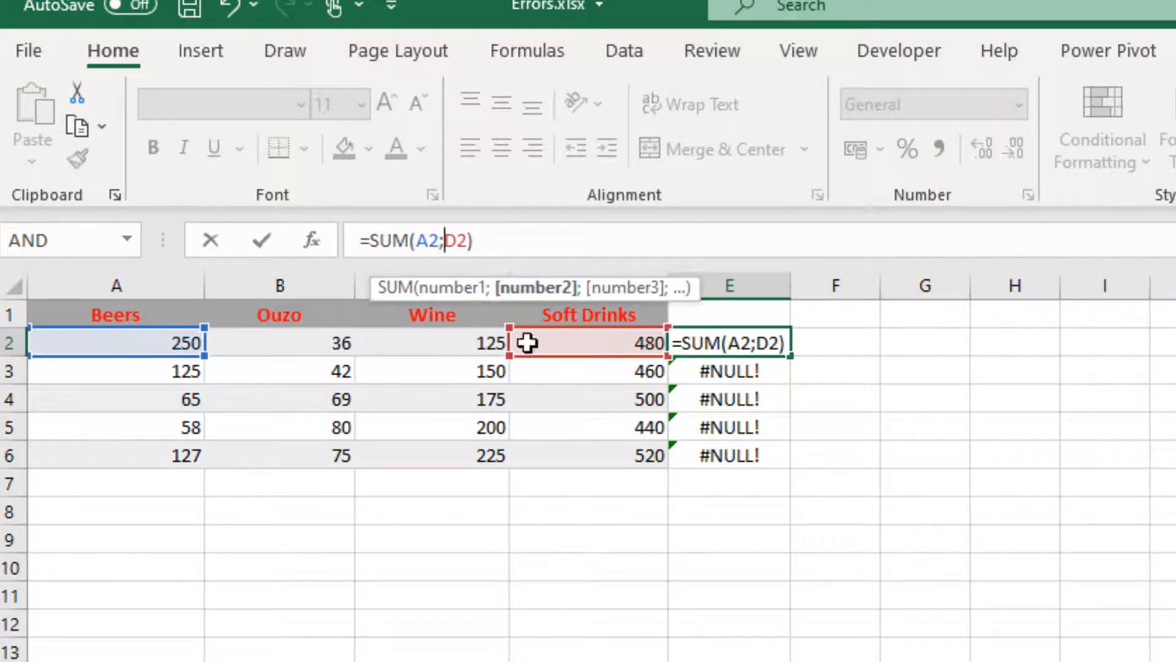
click(790, 342)
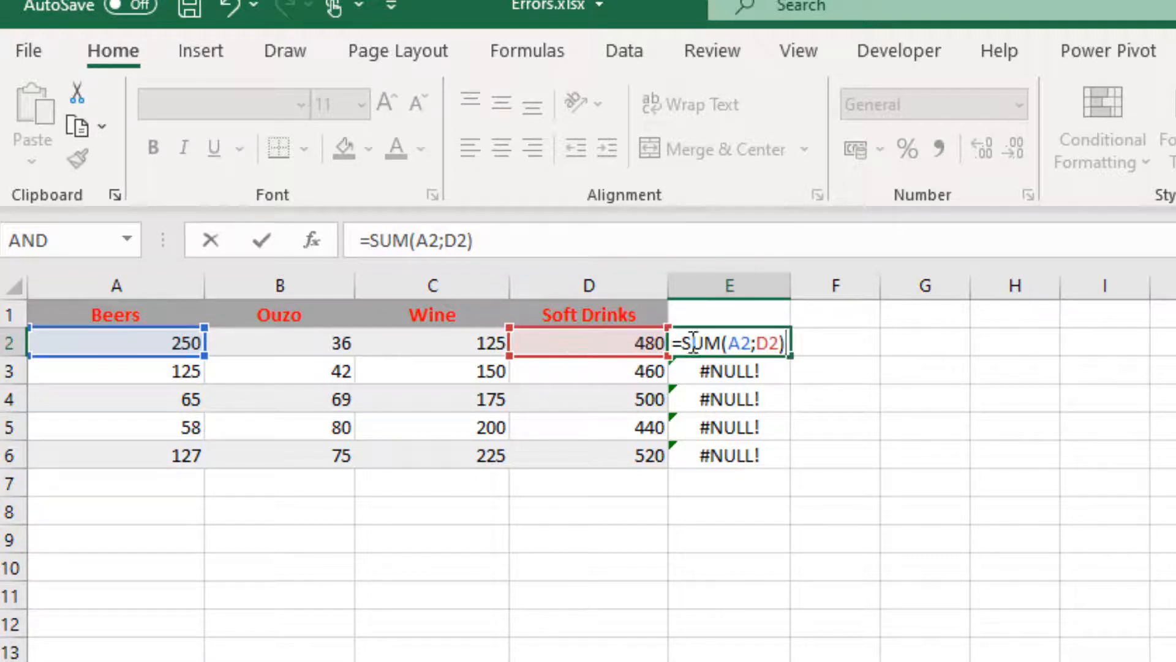
Set E2's formula to =SUM(A2:D2) and fill it down through E6.
click(447, 240)
key(BackSpace)
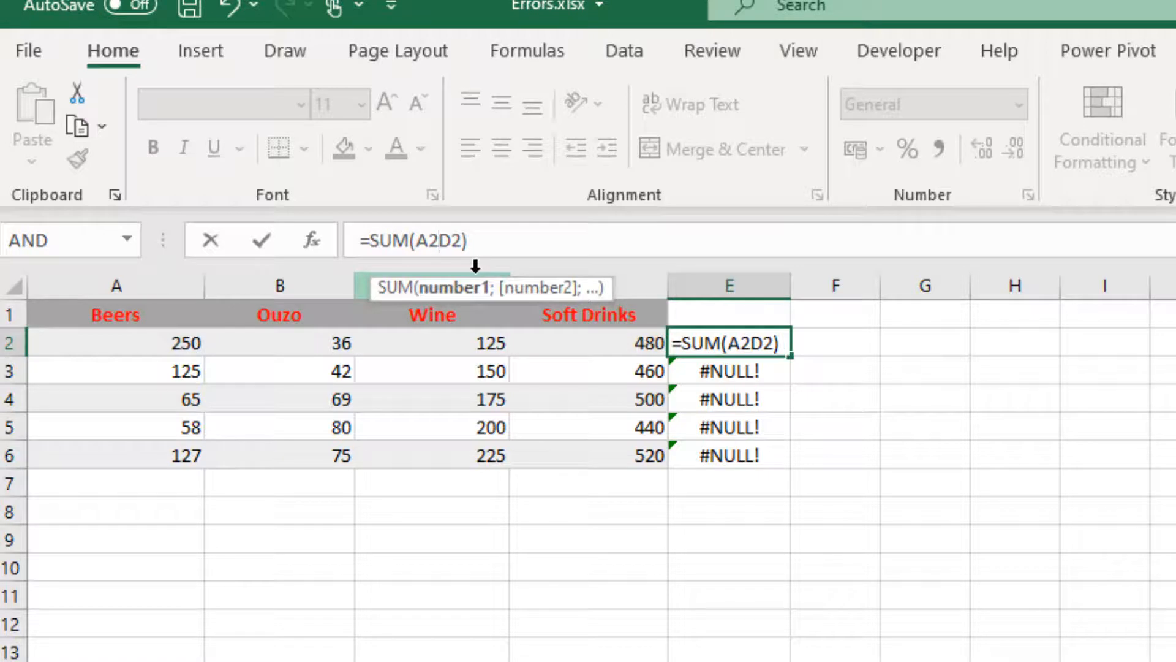
text(:)
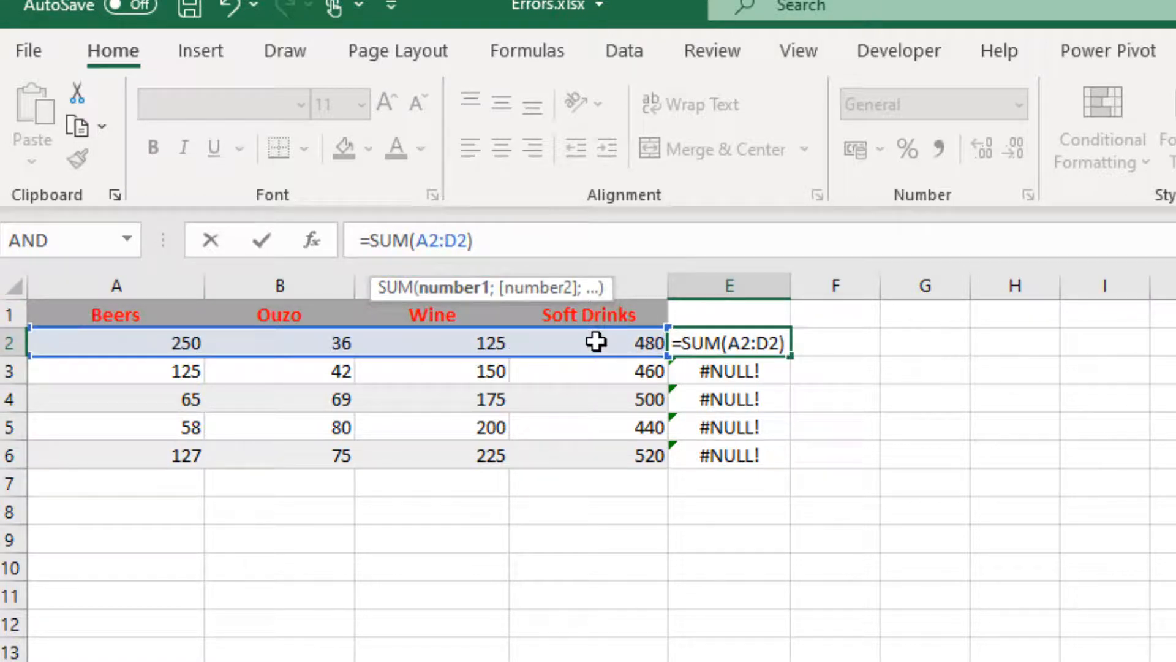
key(Return)
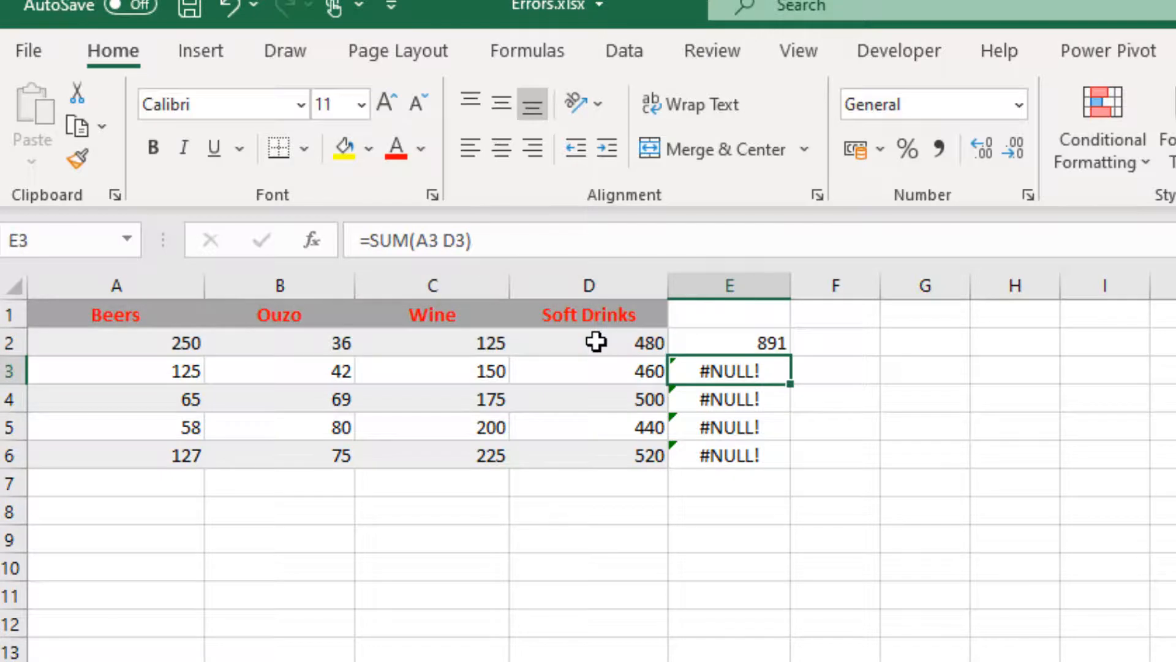
click(755, 343)
drag(790, 356, 790, 461)
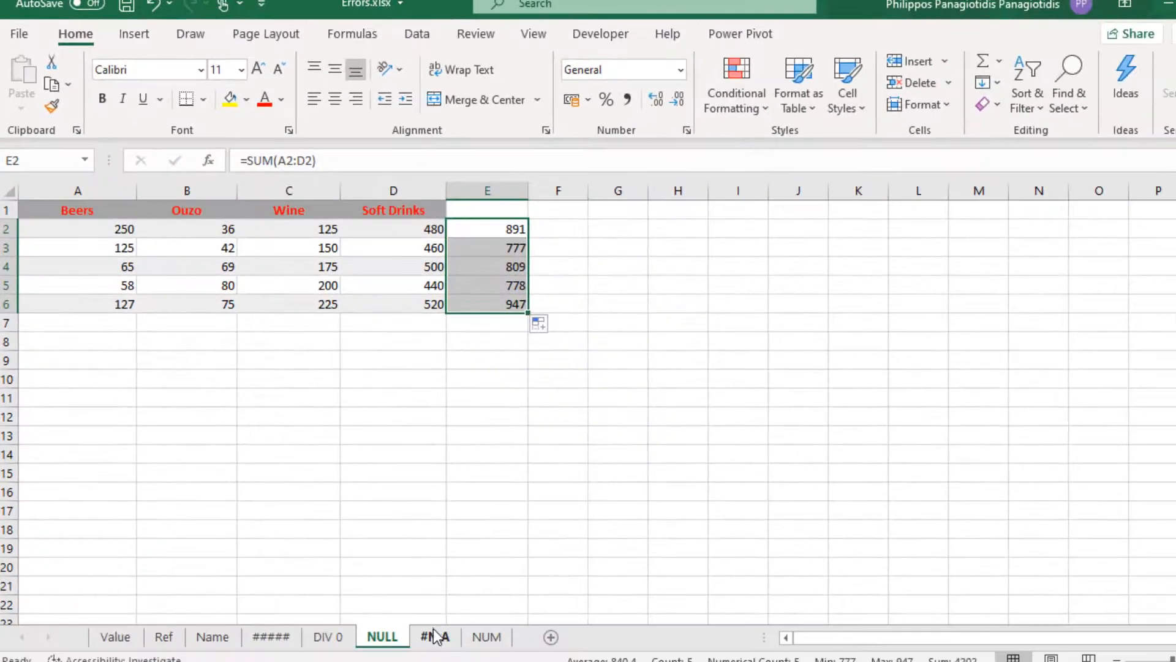
On the #N A sheet, examine the VLOOKUP formula in C11 and the table range it references.
click(435, 636)
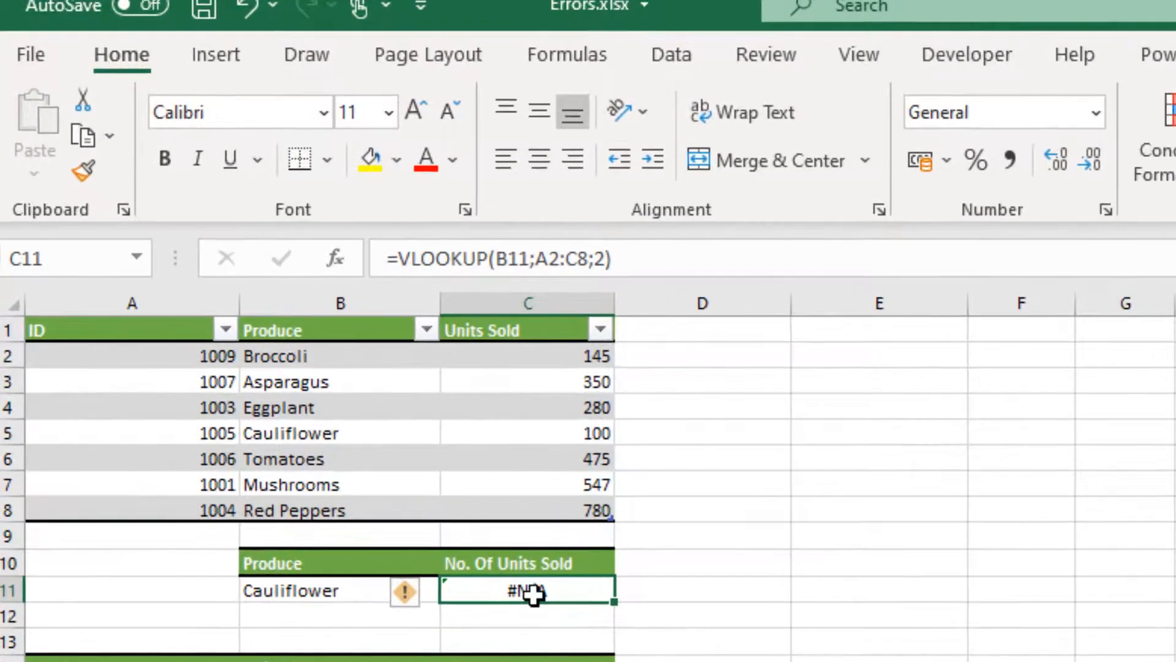
double_click(533, 592)
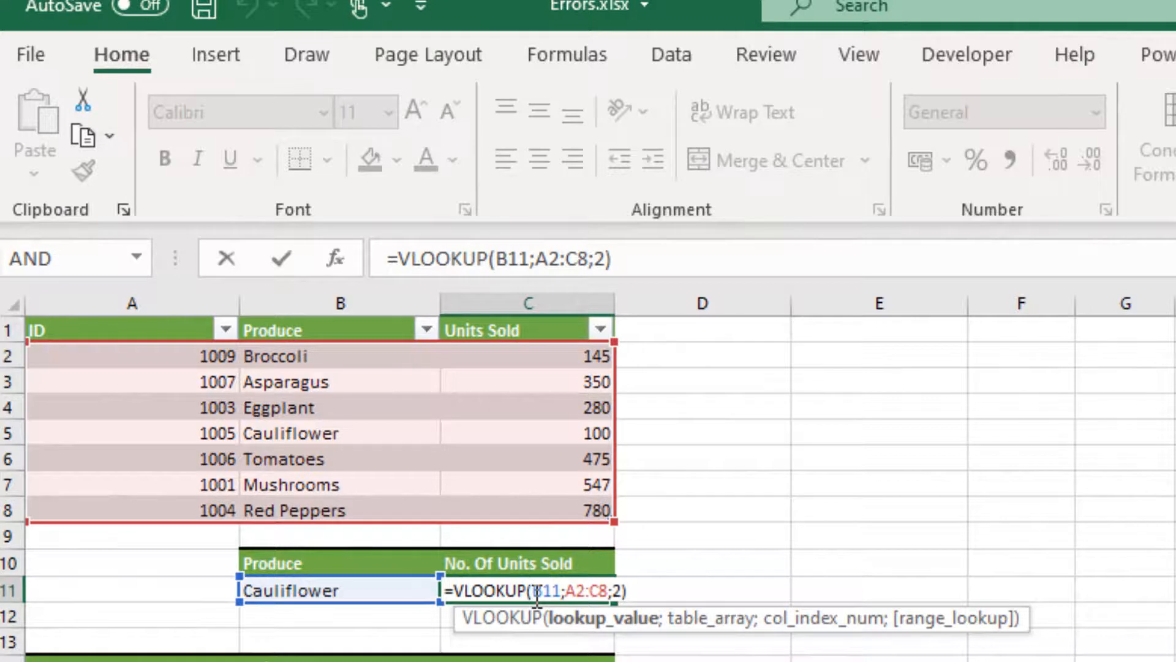
key(Return)
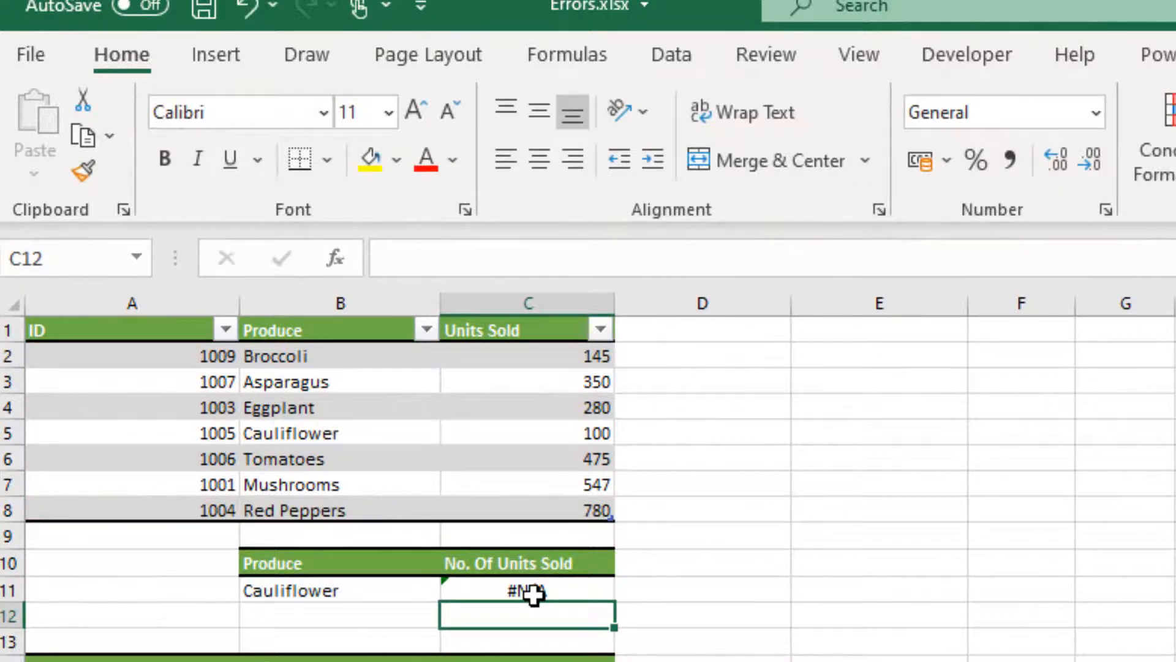
click(536, 587)
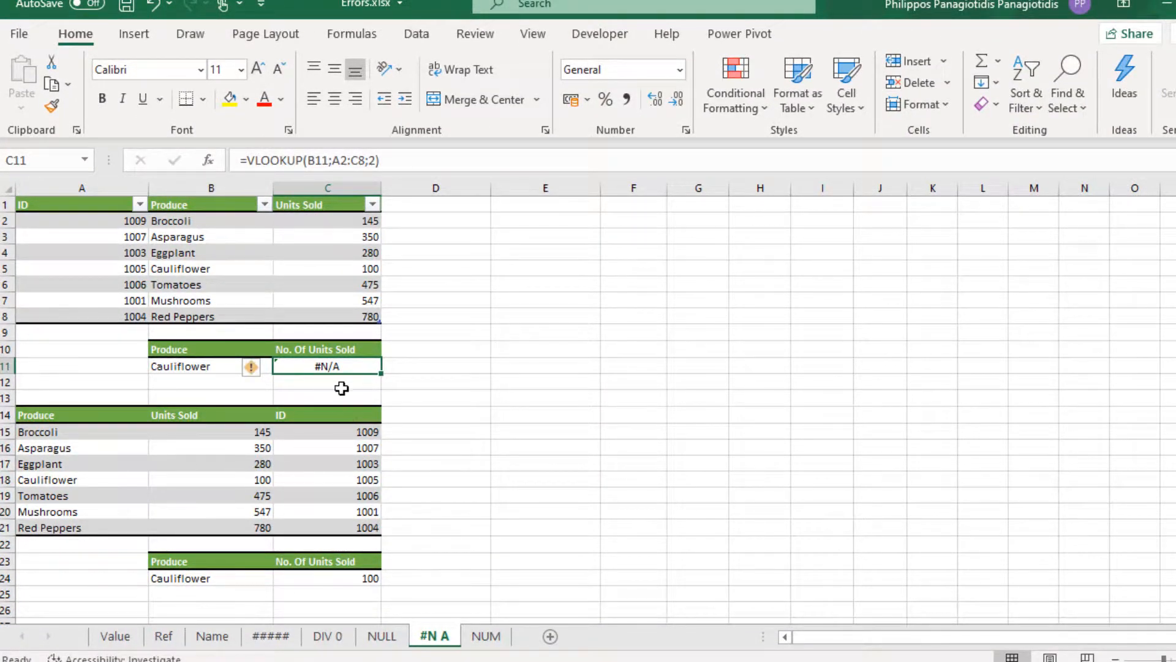
Compare the order of the ID, Produce and Units Sold columns between the tables starting in rows 1 and 14.
click(43, 204)
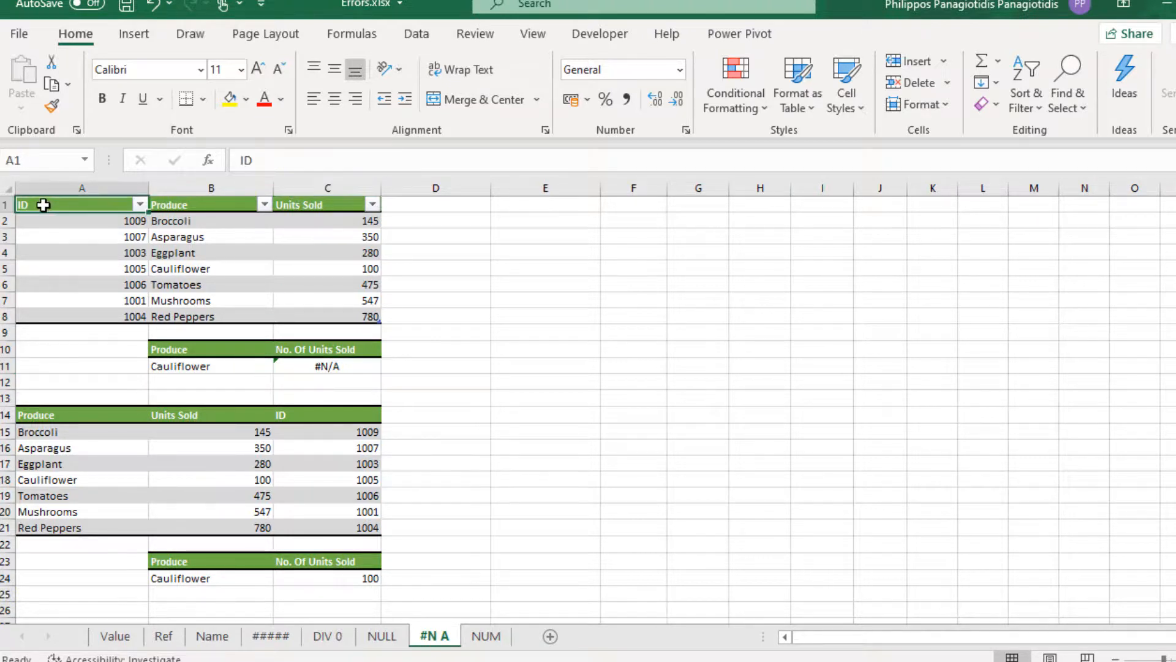
click(315, 417)
click(194, 196)
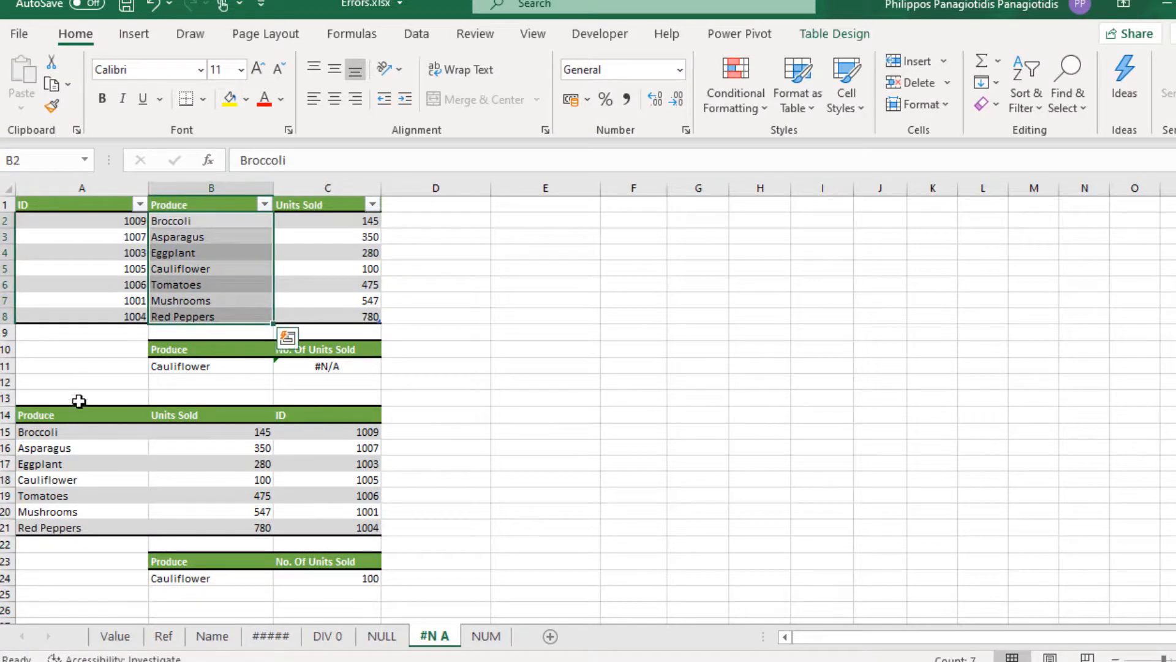
click(61, 415)
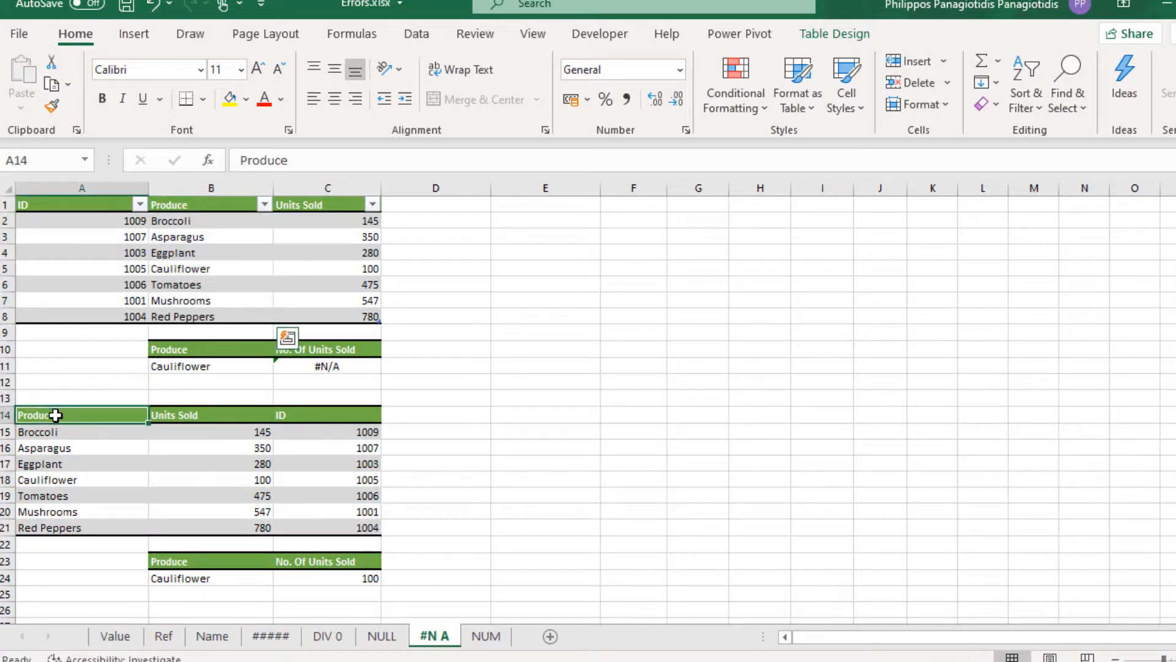
click(313, 204)
click(204, 417)
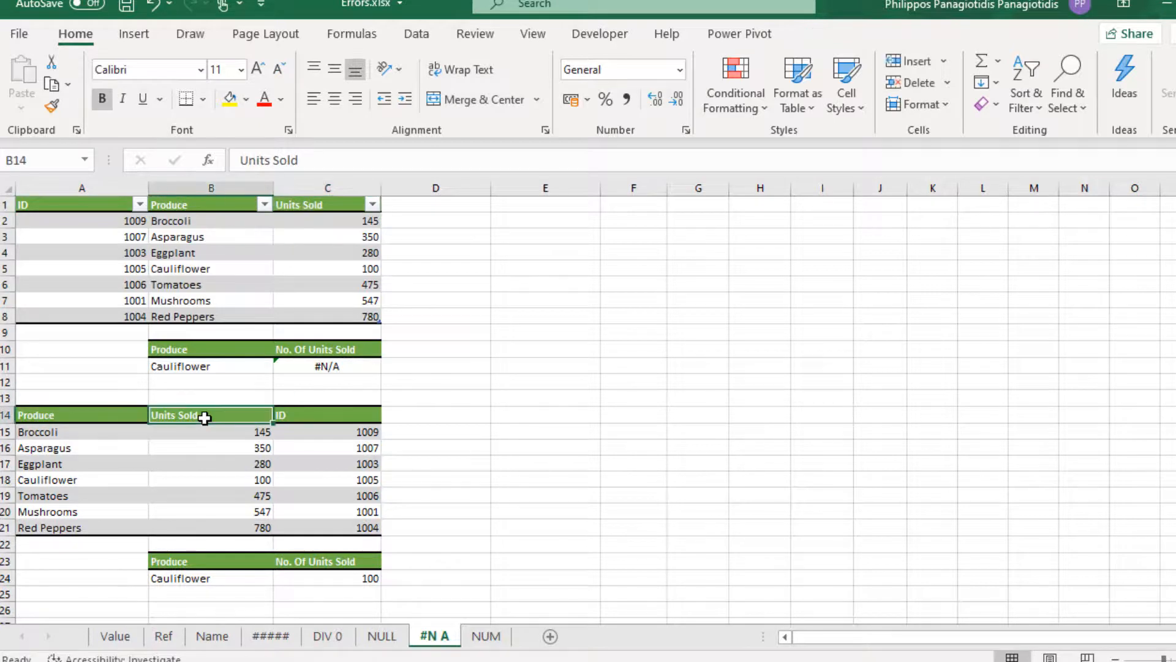
Examine the VLOOKUP formula in C24 and the table range it references, leaving the formula as it is.
click(352, 578)
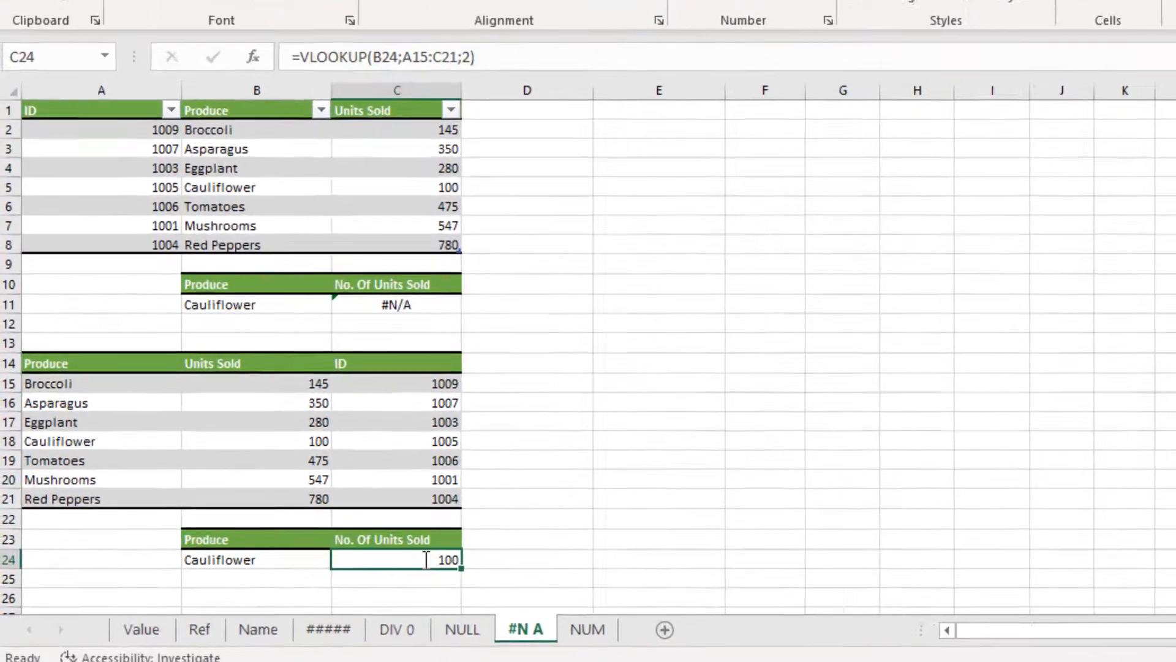
double_click(426, 560)
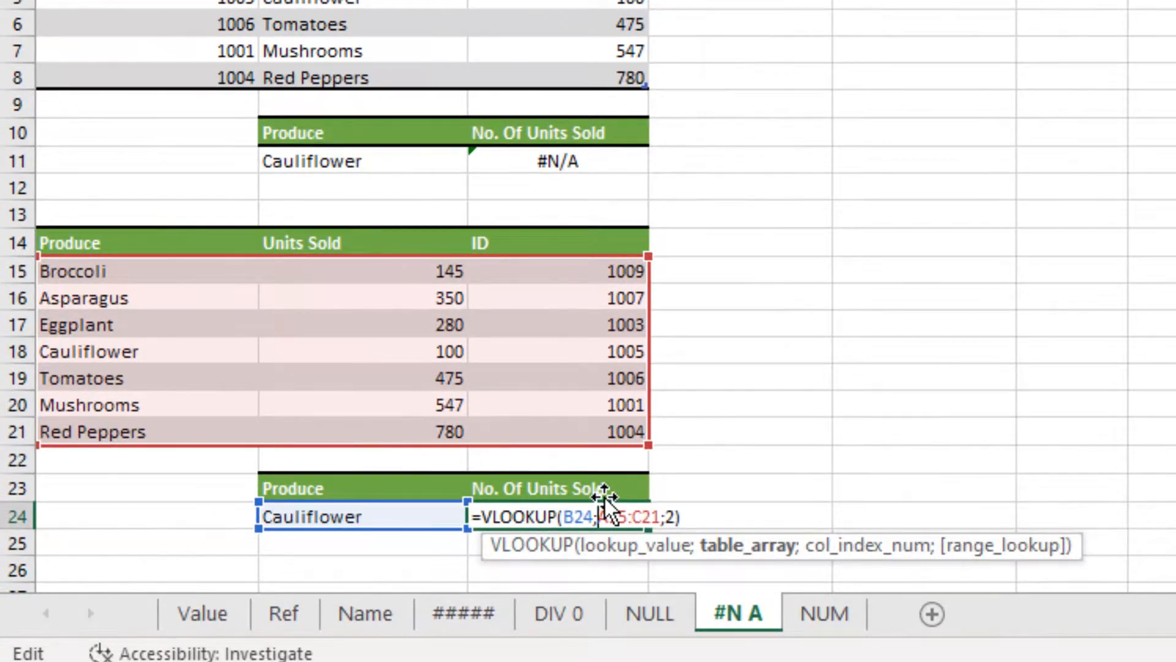
key(Return)
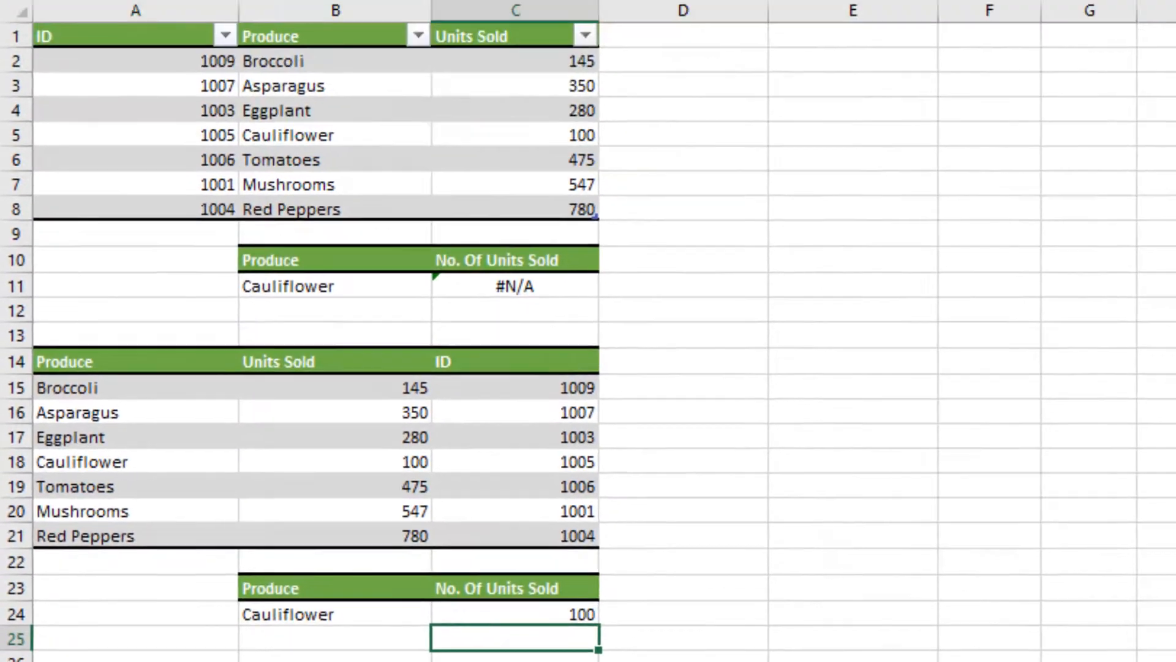
On the NUM sheet, examine the SQRT formula in B8 and the cell it references.
click(824, 613)
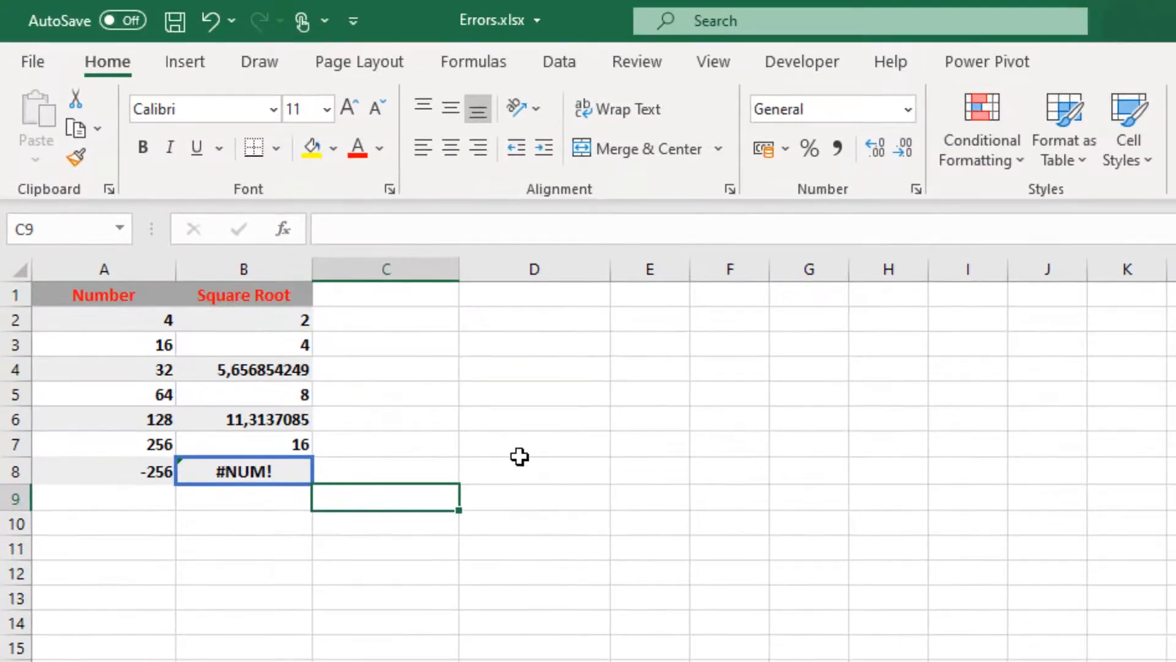
click(256, 470)
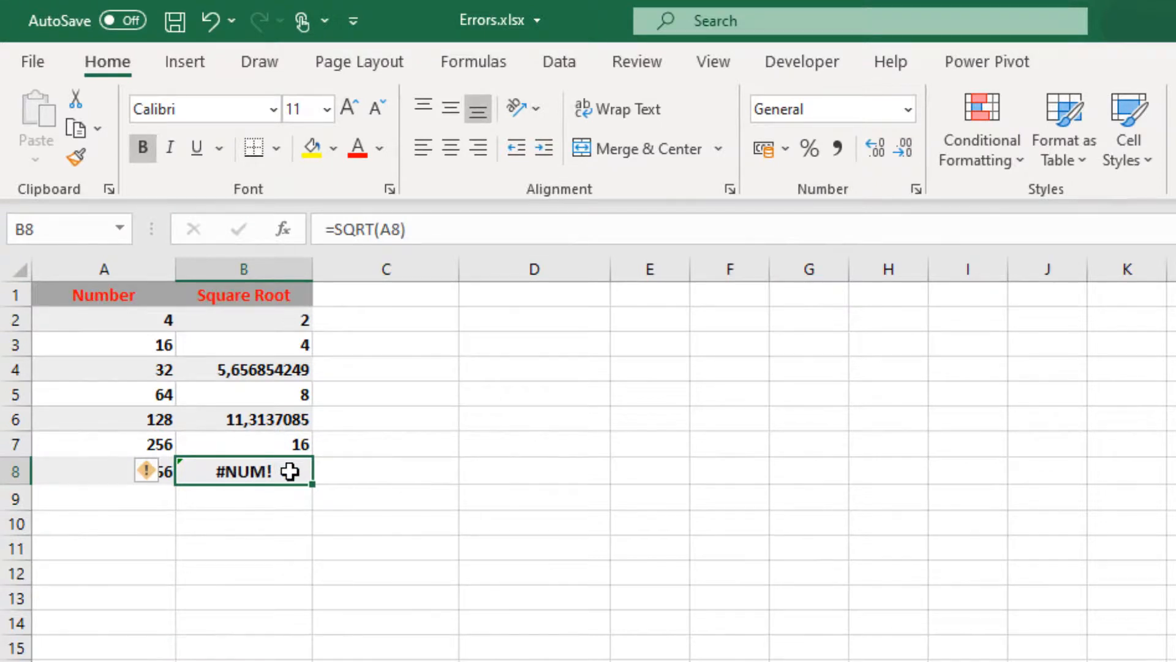
click(463, 227)
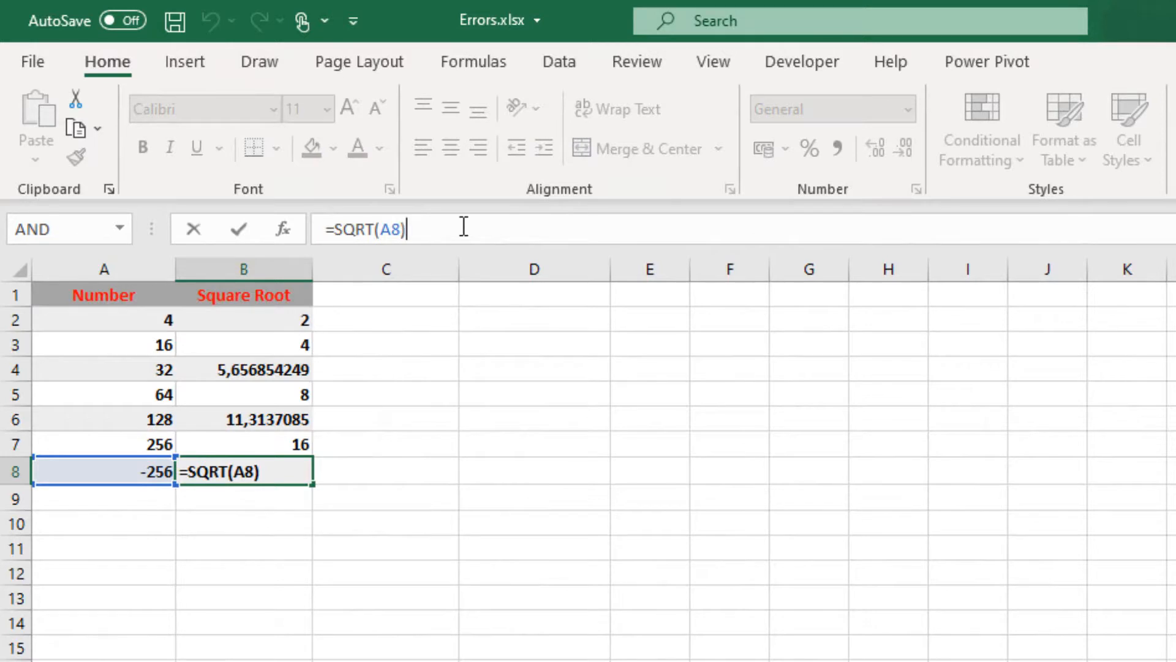
key(Return)
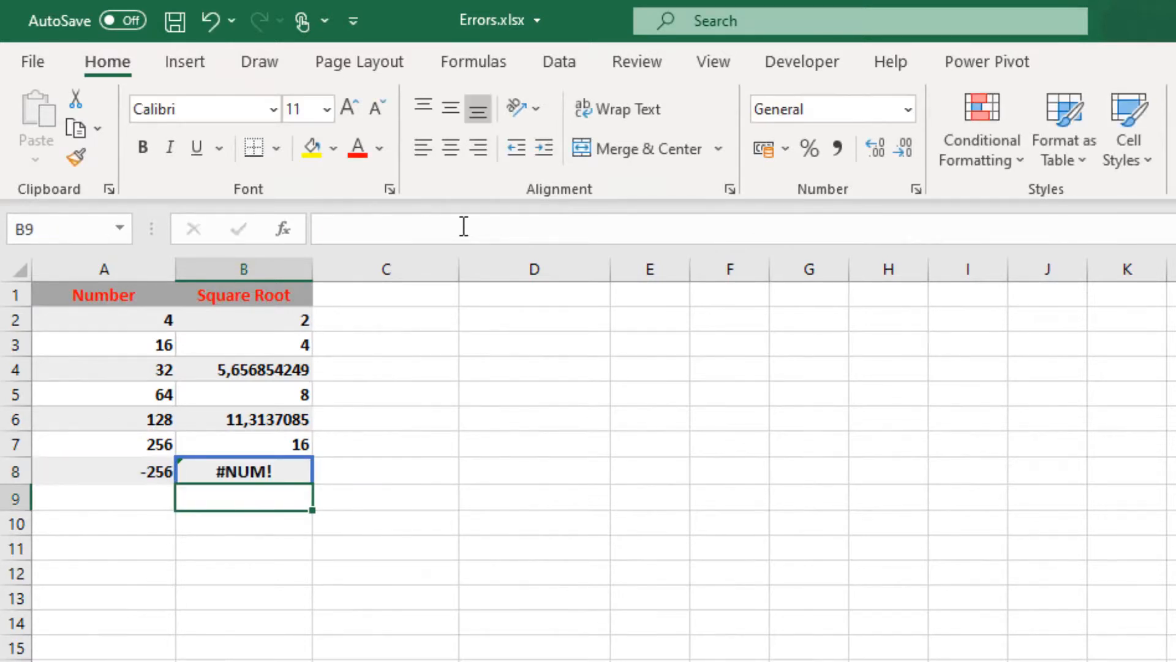